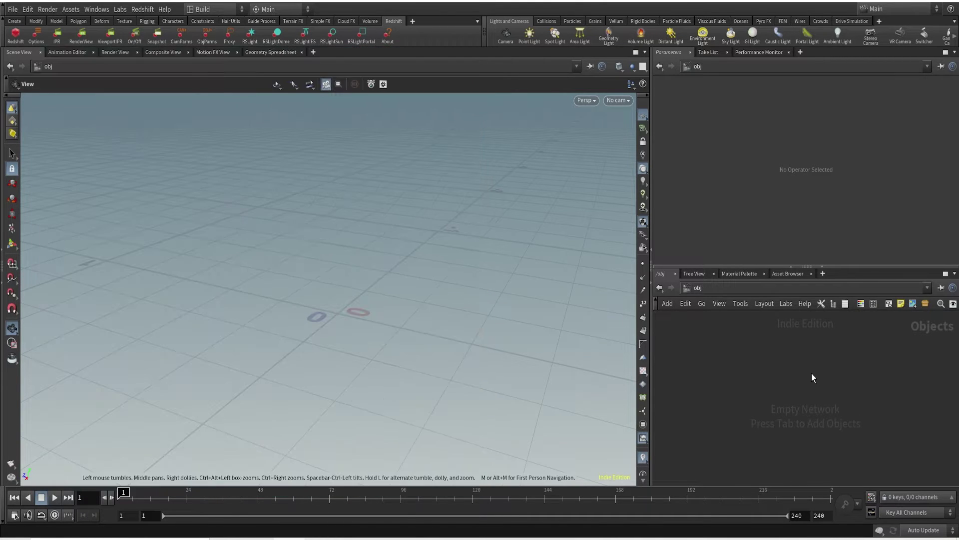
Step: Add a Geometry object to the empty object network
key(Tab)
text(geo)
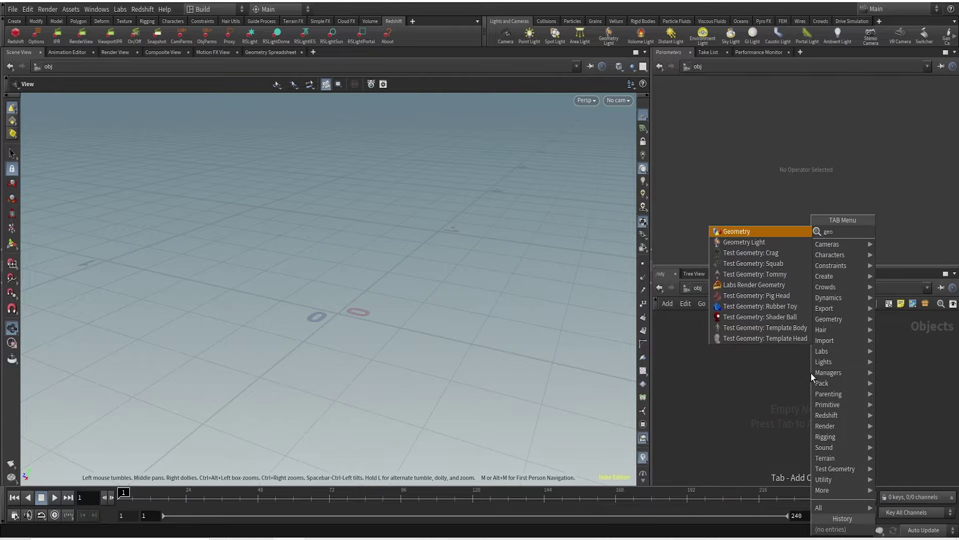
key(Return)
click(797, 395)
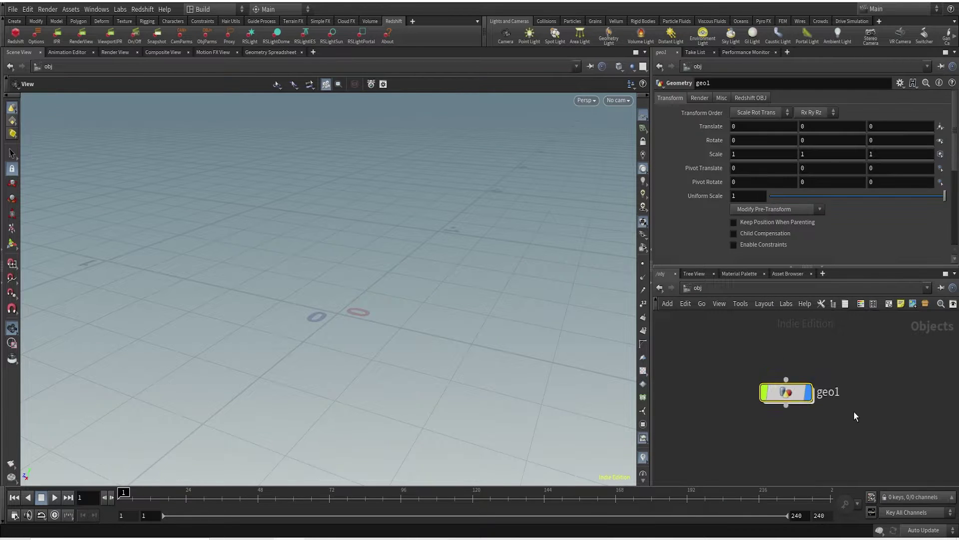
Step: Rename the geometry object to Get_trunk
double_click(818, 386)
double_click(817, 385)
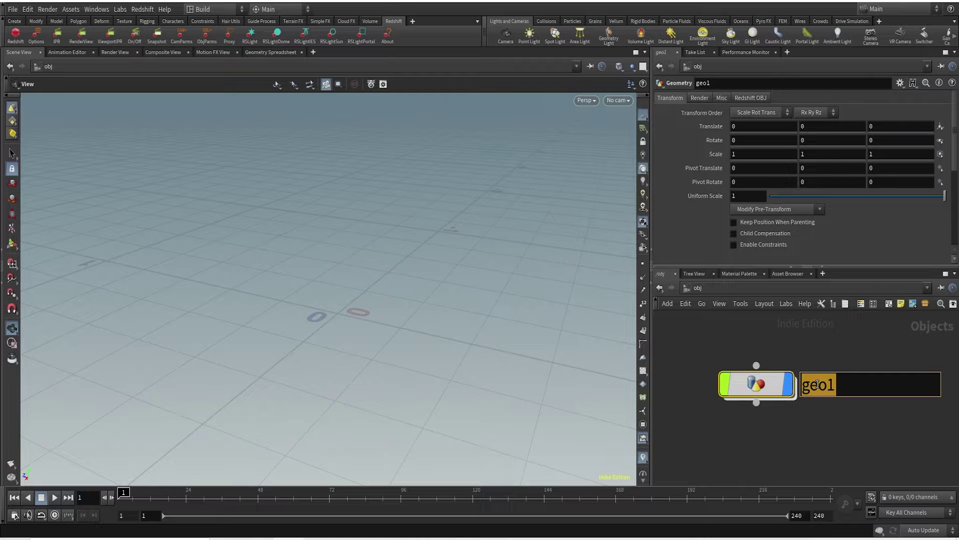
text(Get)
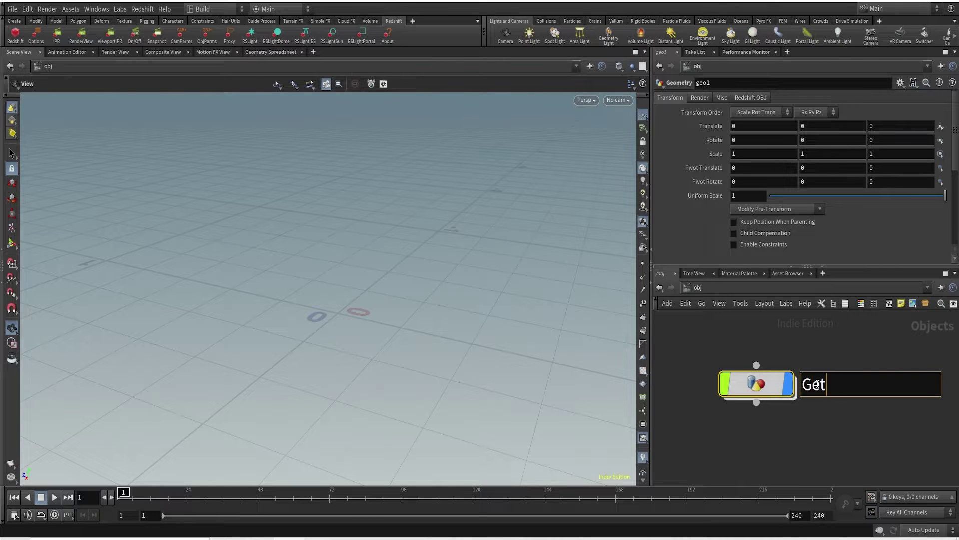
text(_trunk)
key(Return)
Step: Color the Get_trunk node green in the network
key(c)
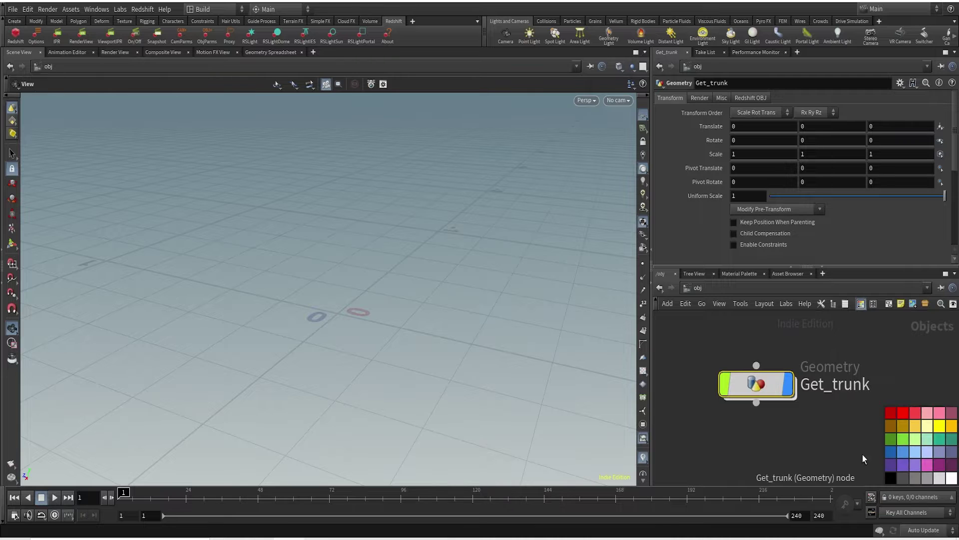
click(892, 440)
key(c)
Step: Go inside Get_trunk and add an Alembic node to its network
double_click(757, 383)
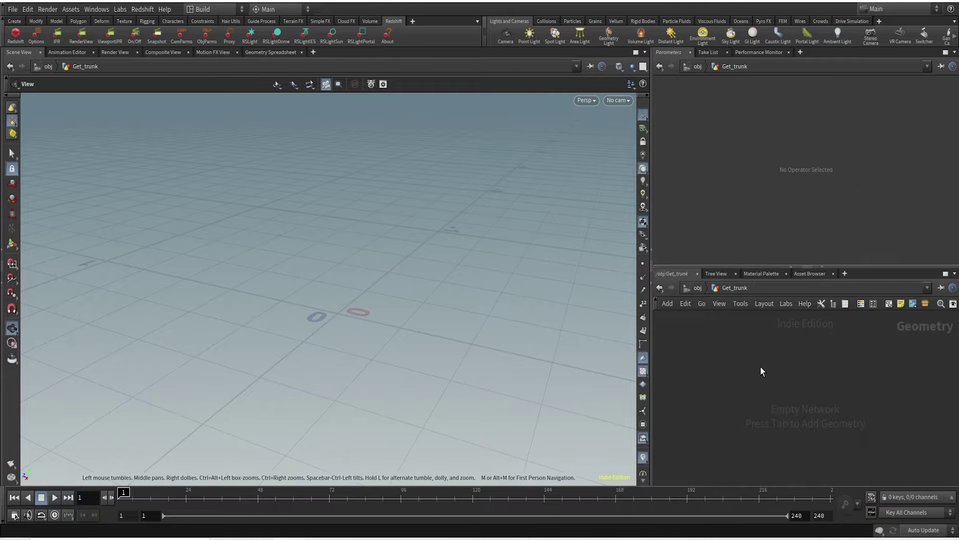
key(Tab)
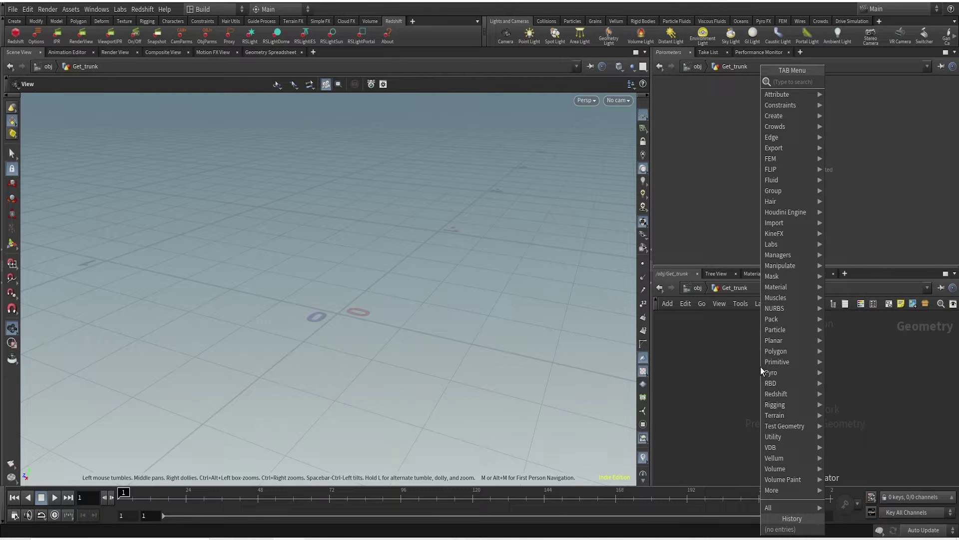
text(alembi)
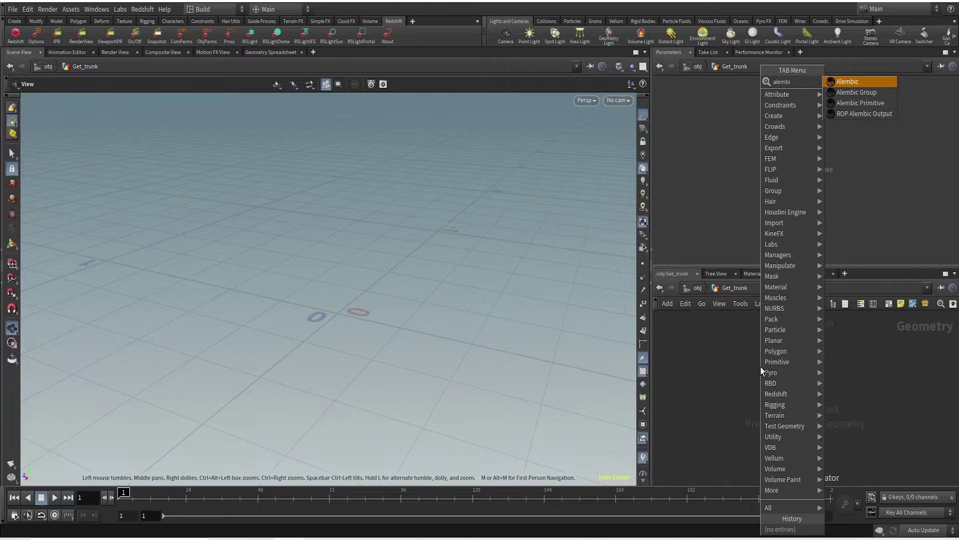
key(Return)
click(784, 389)
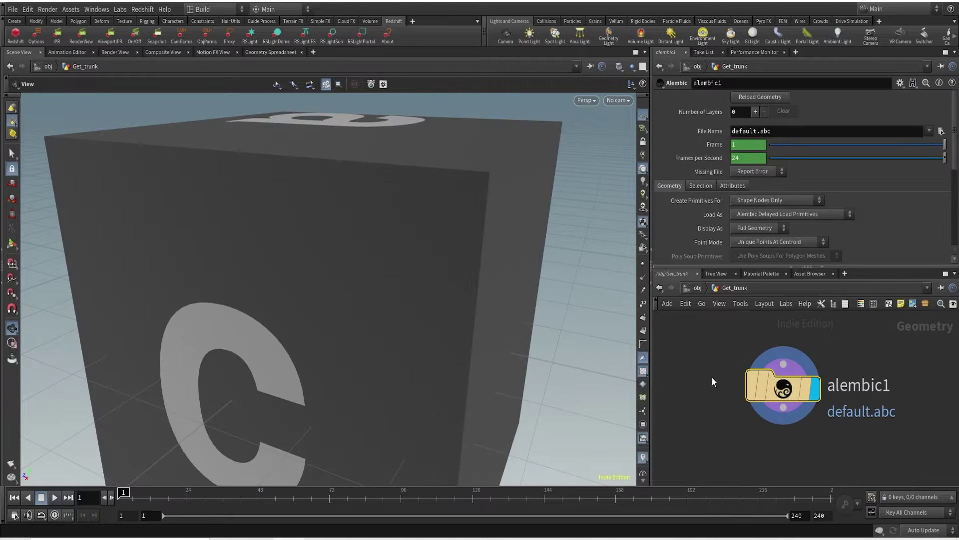
key(h)
Step: Load wooden logs.abc from the $HIP folder as the Alembic node's file
click(941, 131)
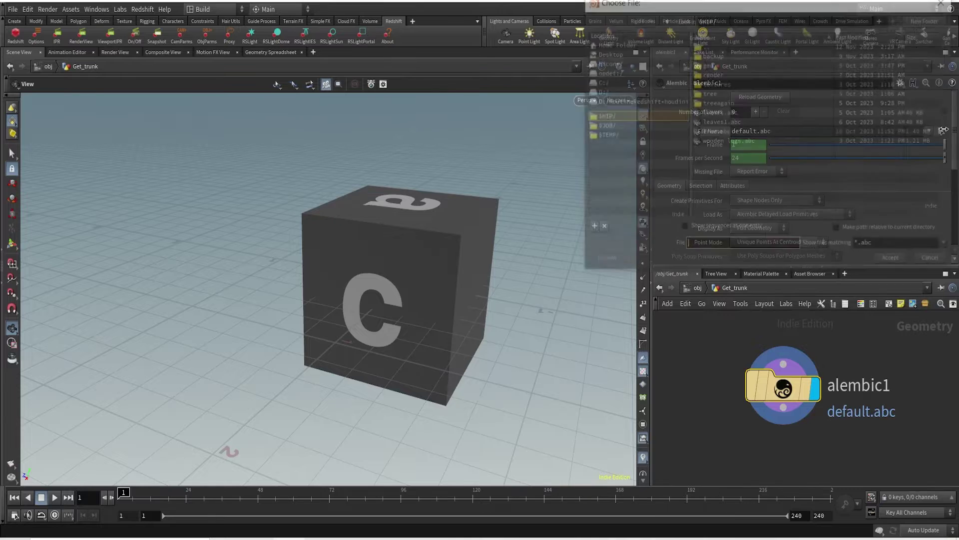
click(733, 141)
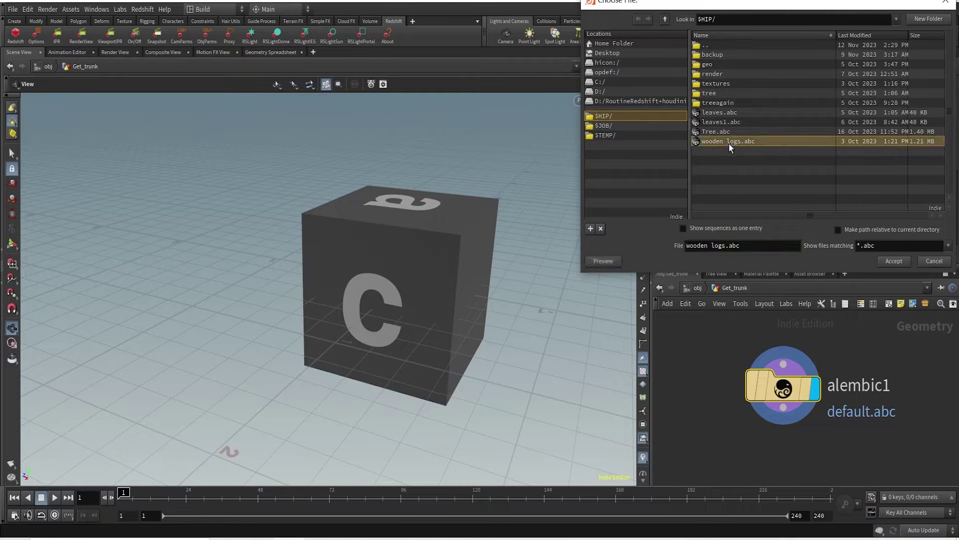
click(894, 261)
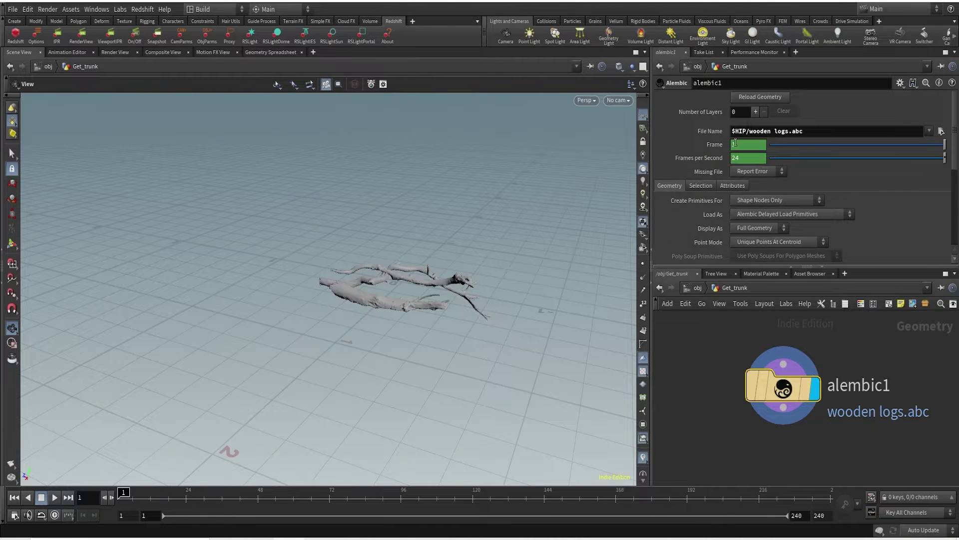
Step: Reset the Scene View with the Labs tools to refresh the display of the branches
drag(461, 220, 311, 274)
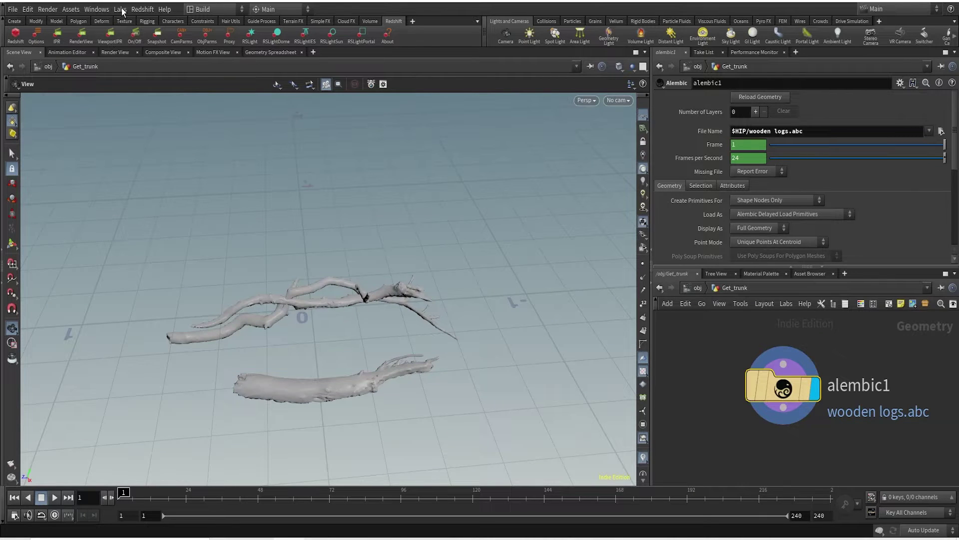
click(120, 9)
click(127, 50)
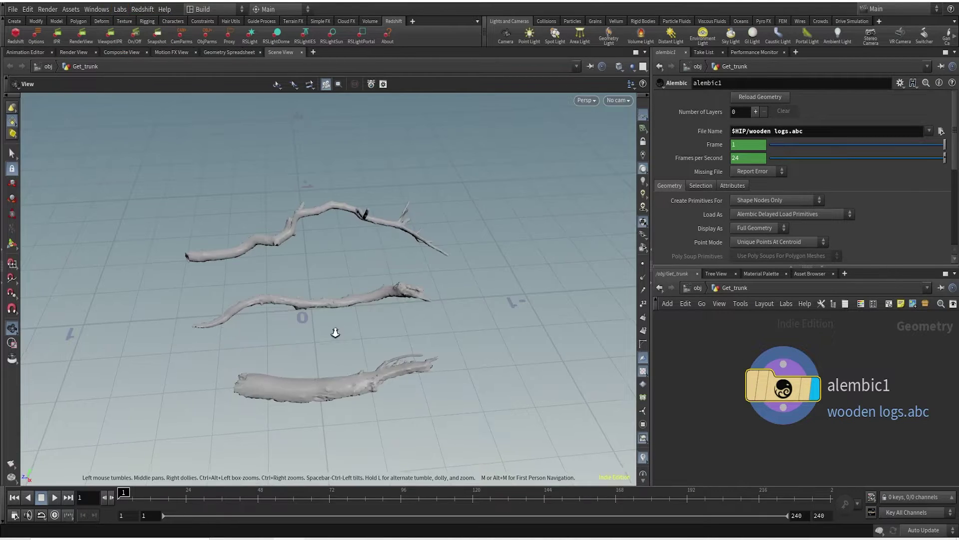
drag(332, 332, 323, 280)
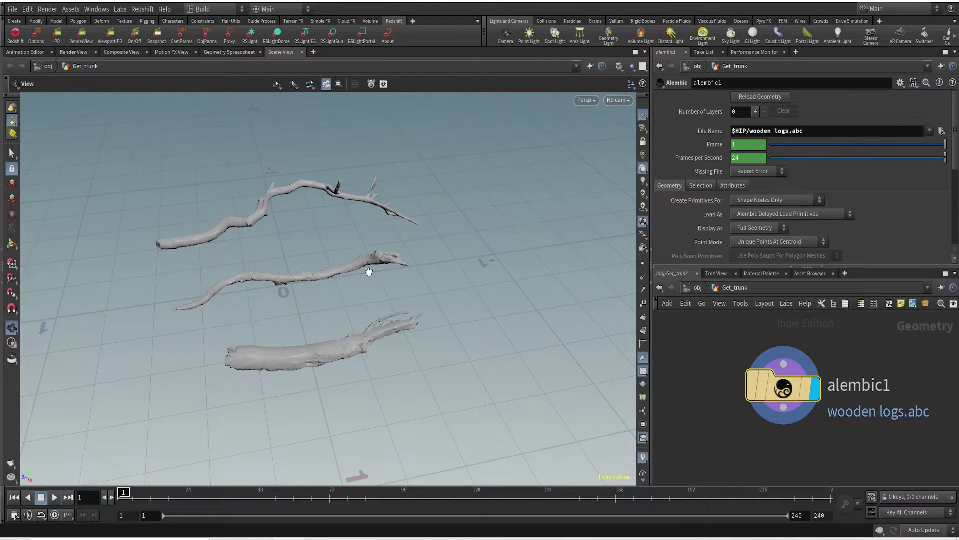
Step: Connect an Unpack node after the Alembic node, display it, and set its Transfer Attributes to path
middle_drag(841, 474, 782, 423)
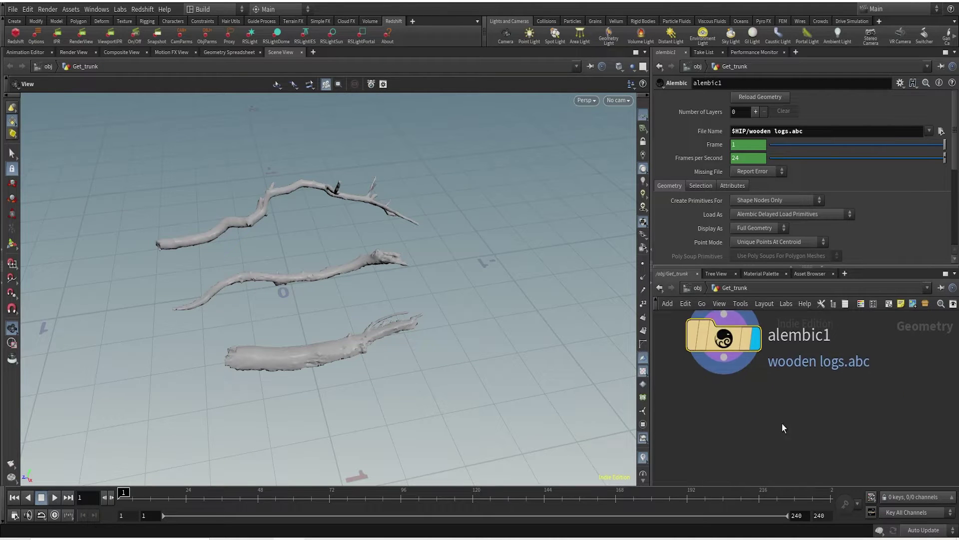
key(shift+s)
drag(724, 358, 761, 439)
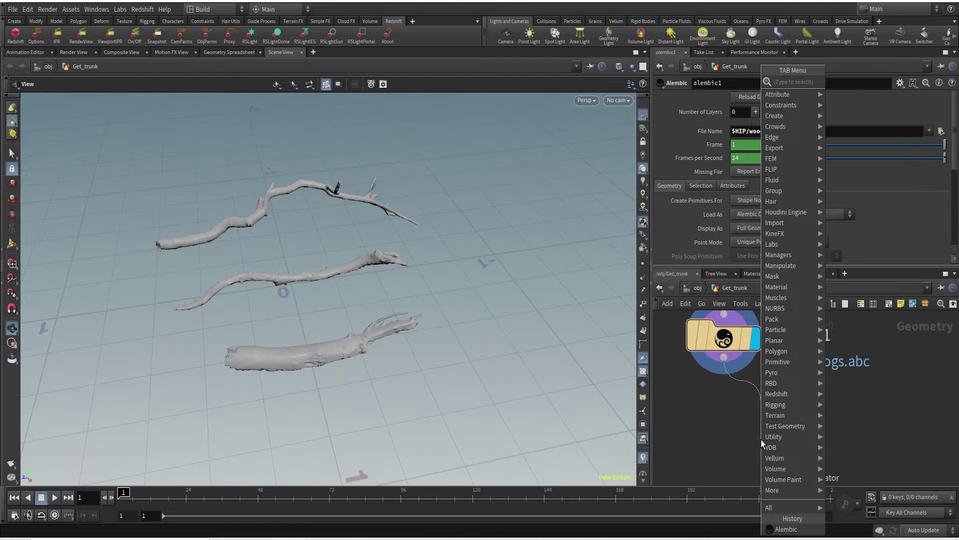
text(unp)
key(Return)
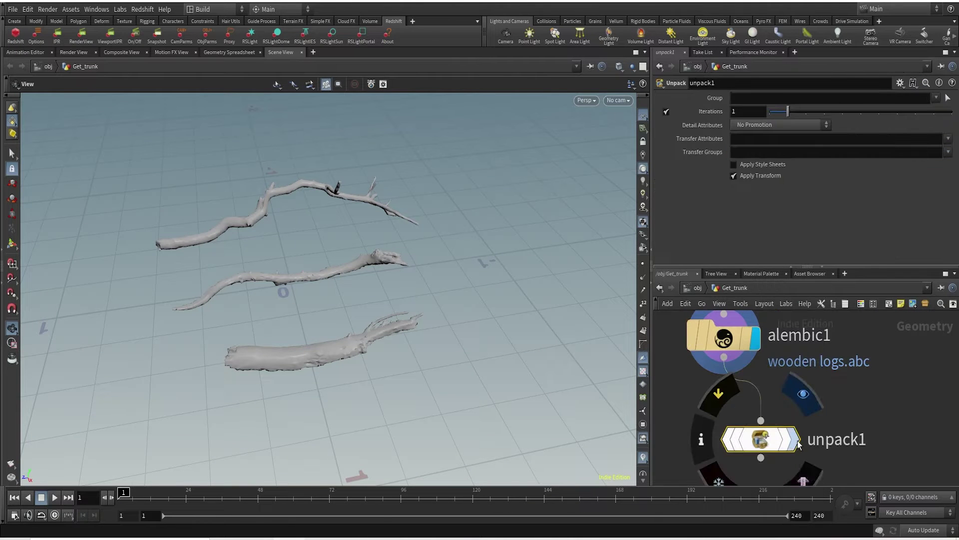
click(948, 138)
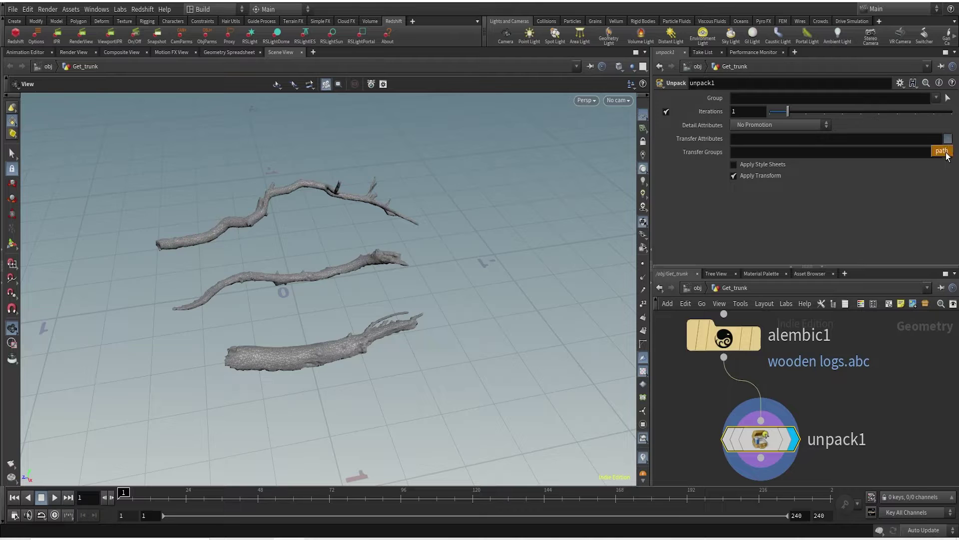
click(942, 150)
Step: Connect a Convert node to the output of the Unpack node
scroll(864, 454, down, 3)
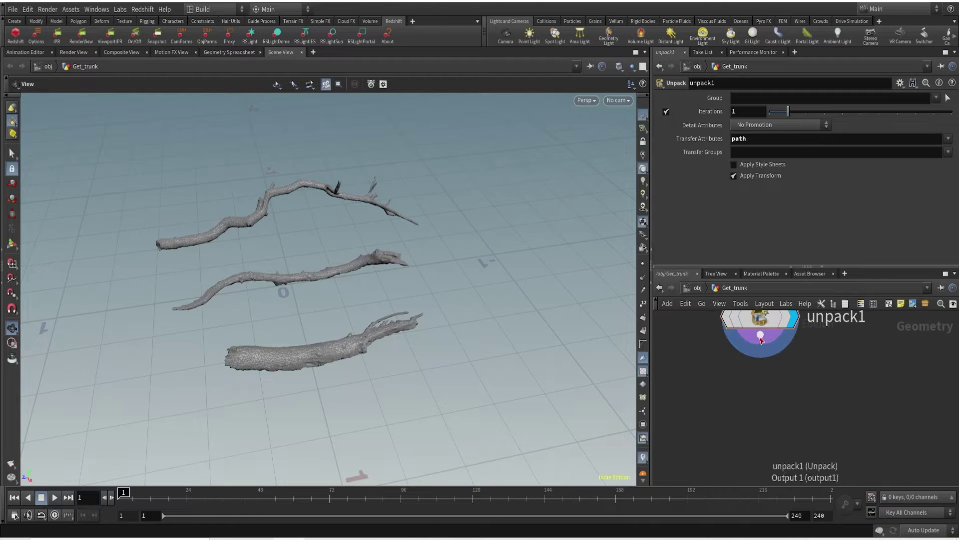
drag(761, 336, 709, 442)
text(conver)
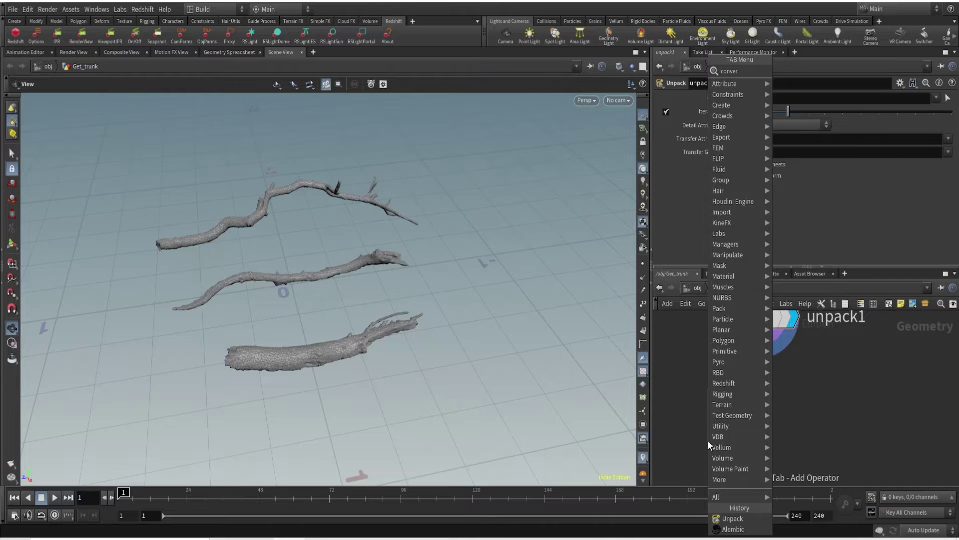
key(Return)
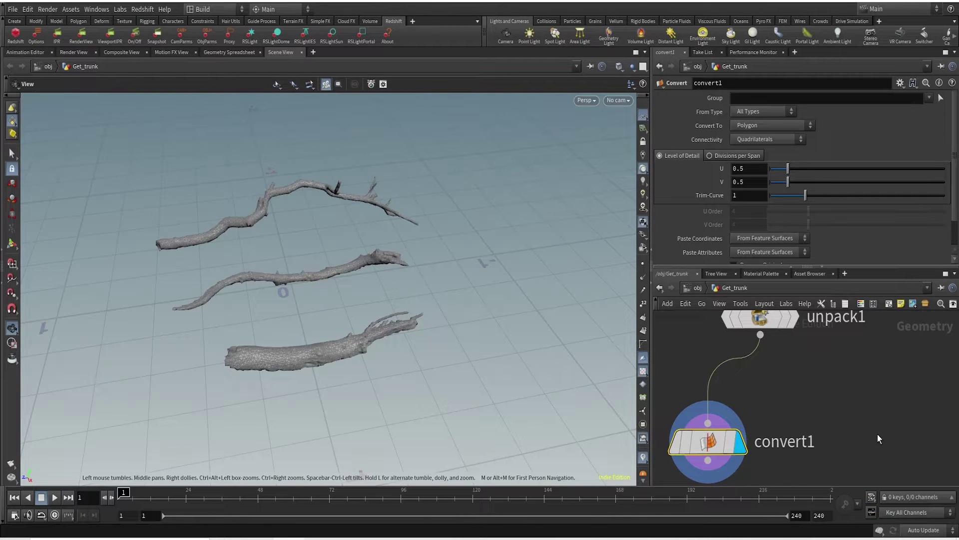
Step: Connect an Attribute Rename node to the output of the Convert node and display it
middle_drag(828, 442, 817, 370)
drag(697, 389, 794, 449)
text(attribute rename)
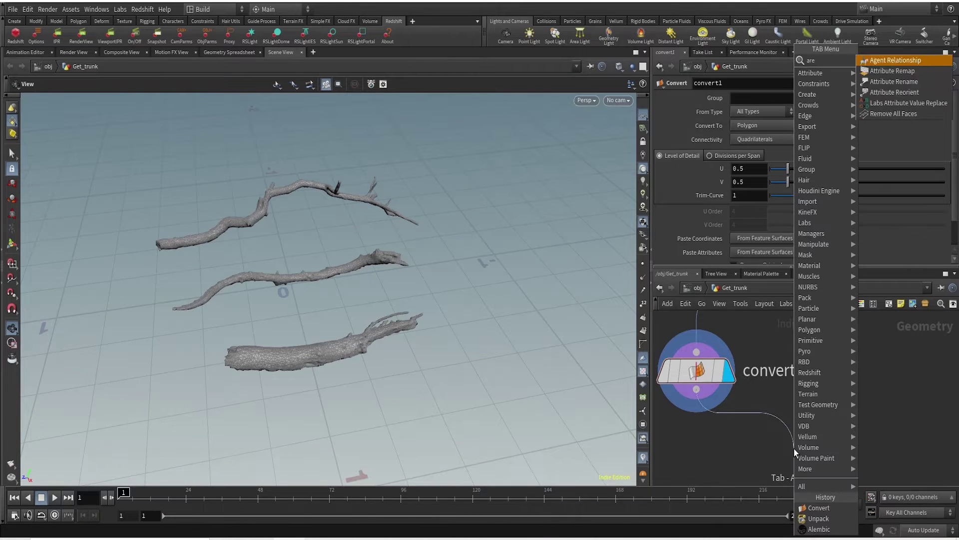
key(Return)
click(827, 450)
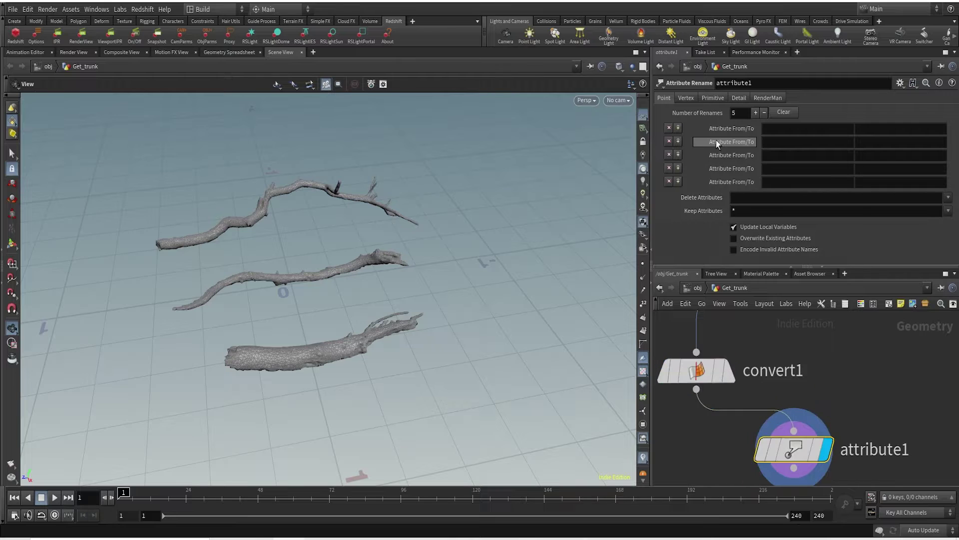
Step: Rename the primitive attribute path to name in the Attribute Rename node
click(808, 129)
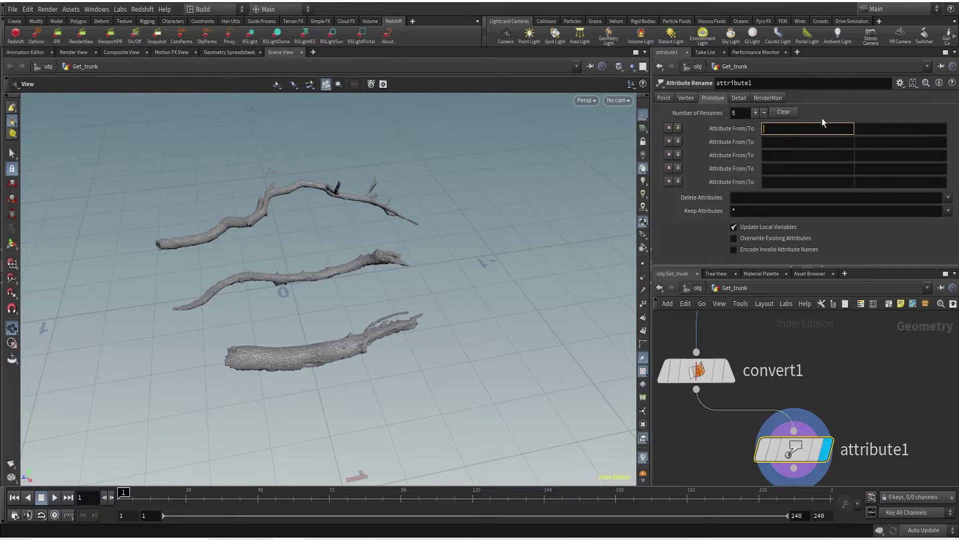
text(path)
key(Return)
click(883, 130)
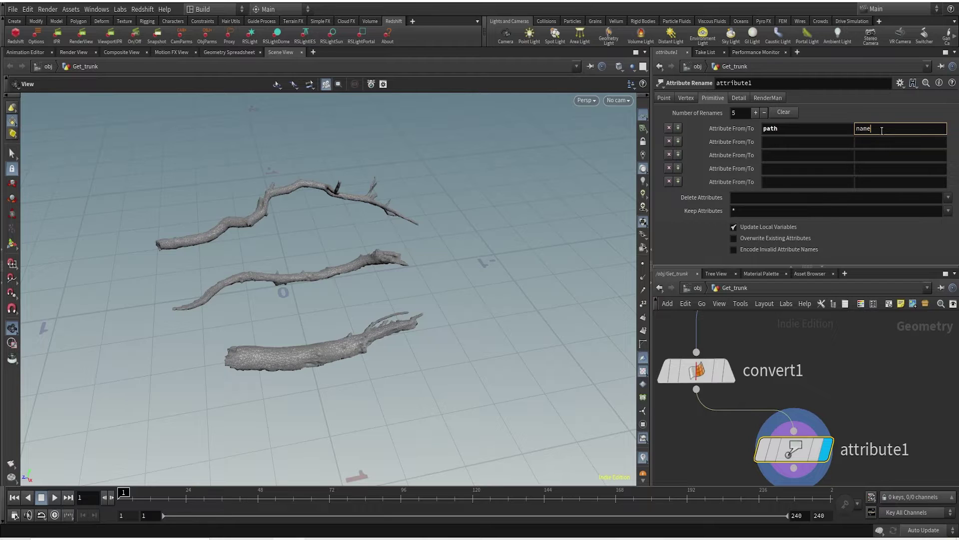
text(name)
key(Return)
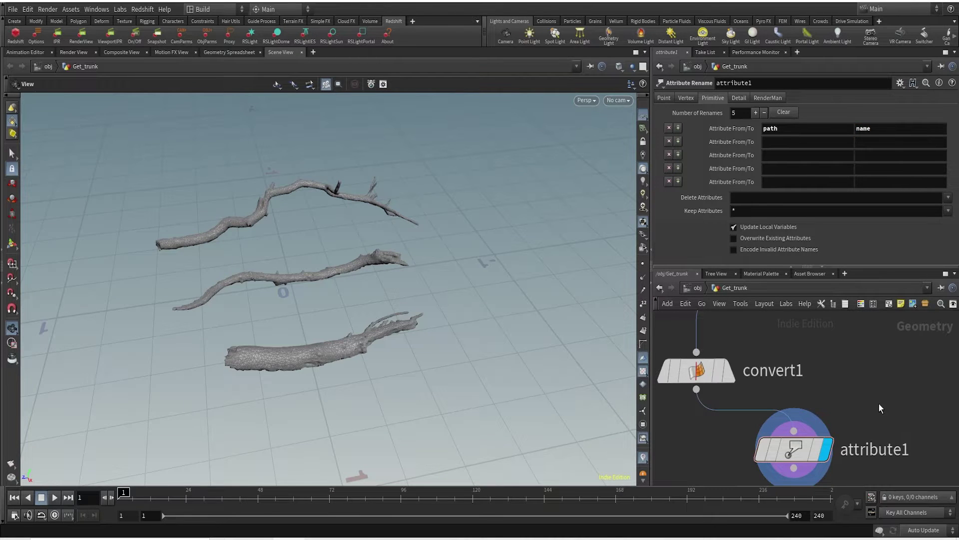
Step: Connect a Blast node to the output of the Attribute Rename node
scroll(872, 405, down, 1)
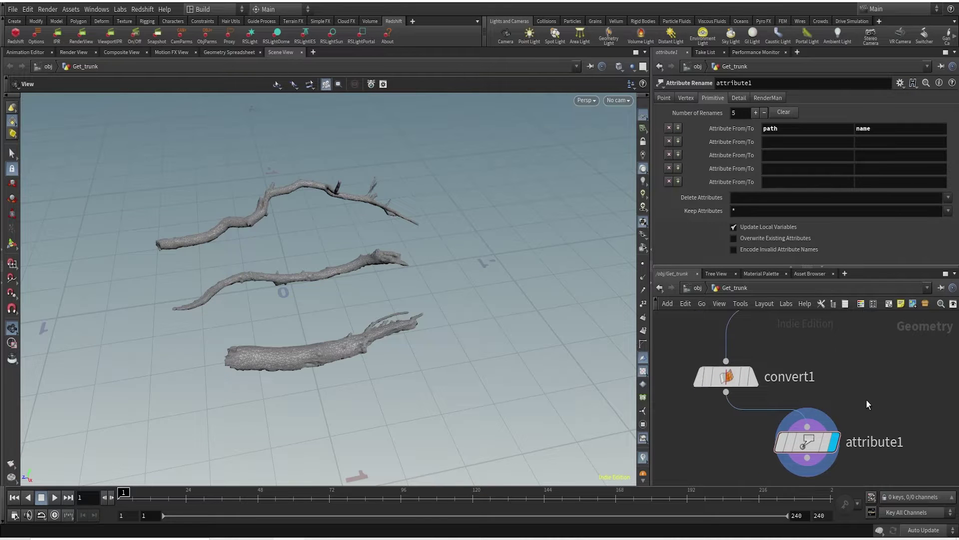
middle_drag(866, 400, 841, 365)
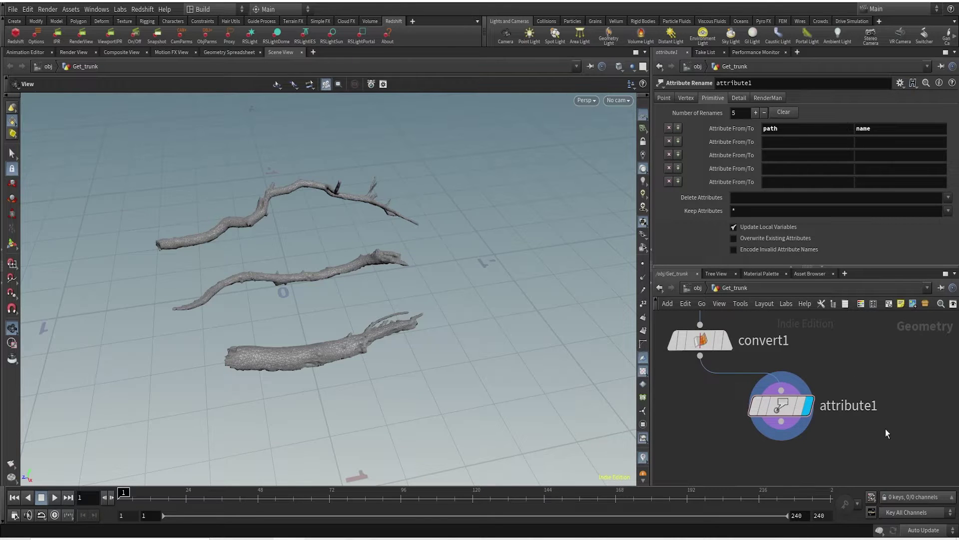
middle_drag(885, 429, 821, 388)
drag(764, 405, 744, 433)
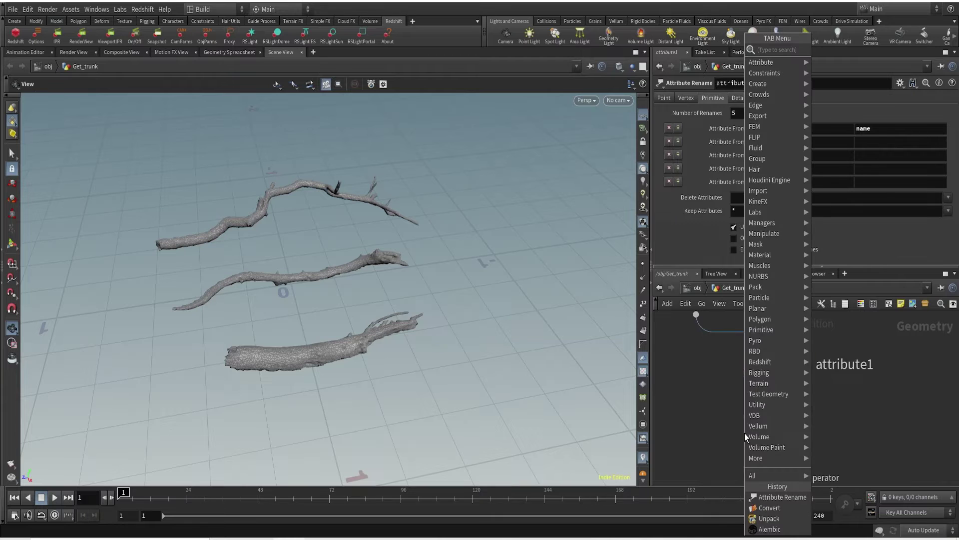
text(blast)
key(Return)
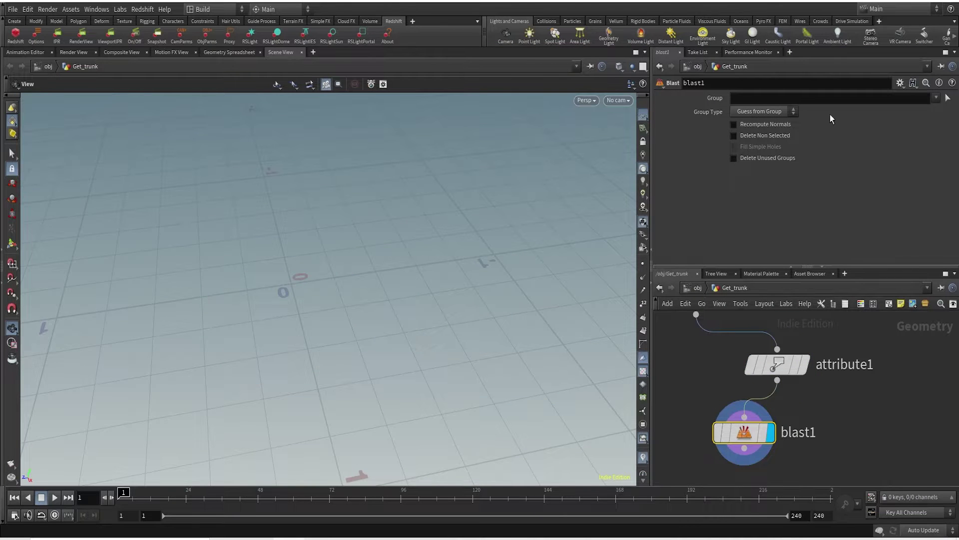
Step: Select the middle branch as the Blast group and enable Delete Non Selected to keep only that branch
click(948, 98)
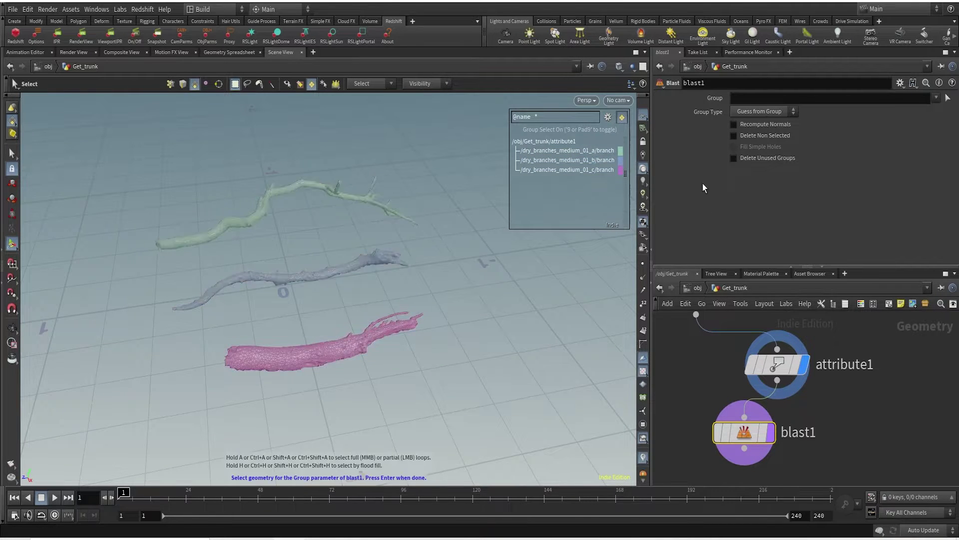
click(361, 265)
key(Return)
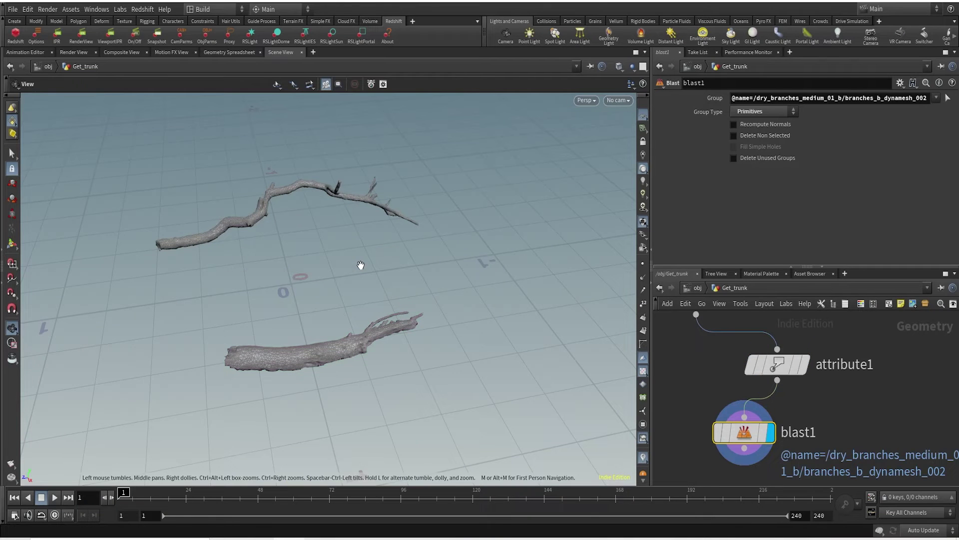
click(733, 136)
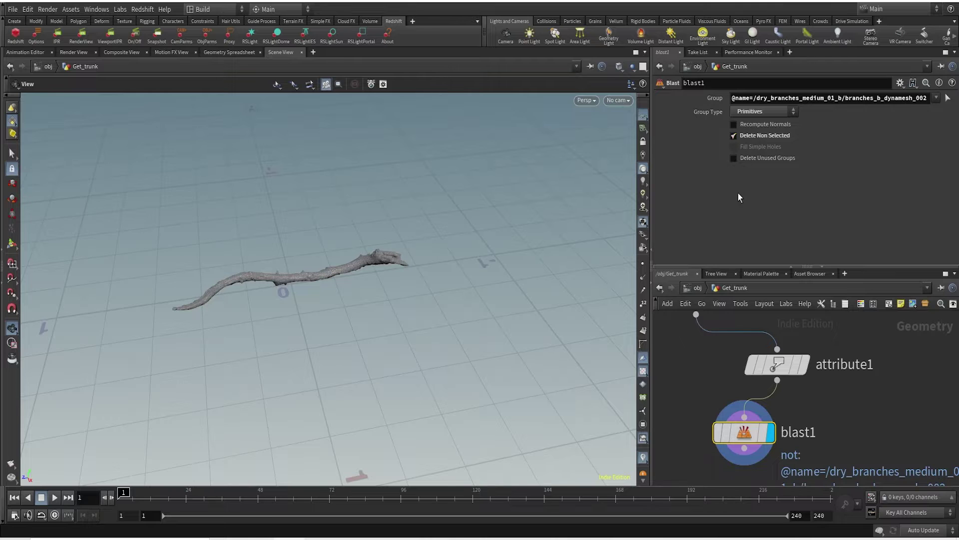
scroll(920, 420, down, 3)
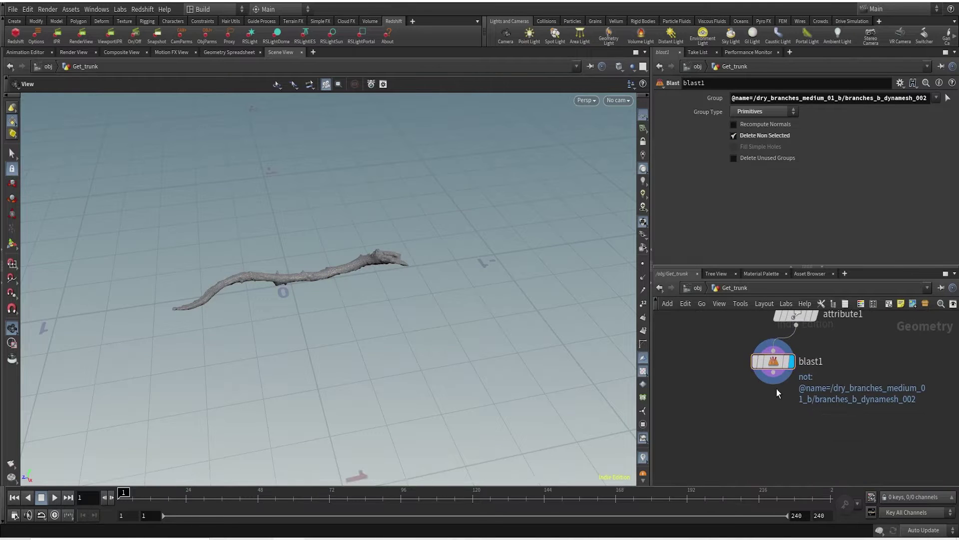
Step: Connect a Null node to the output of the Blast node, name it OUT_Trunk and display it
key(Tab)
text(null)
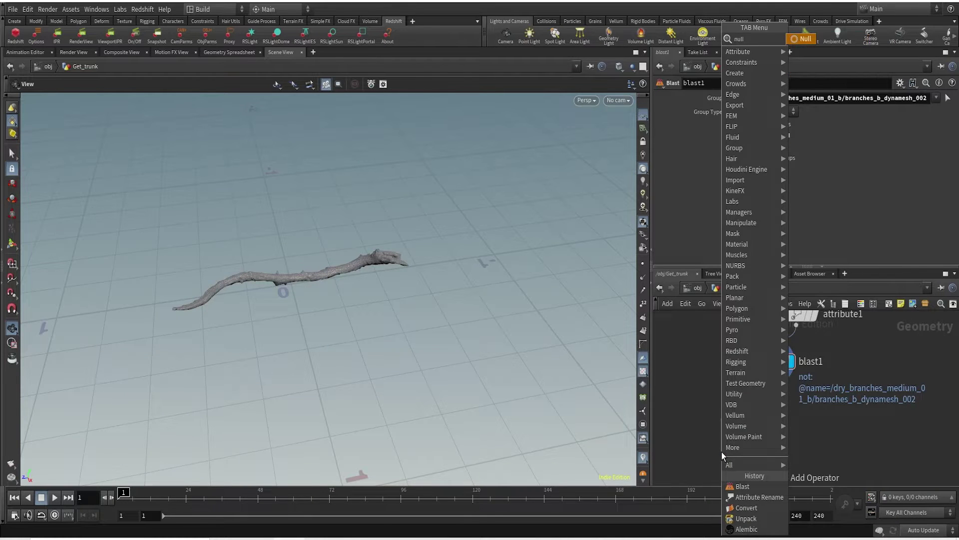
key(Return)
double_click(755, 451)
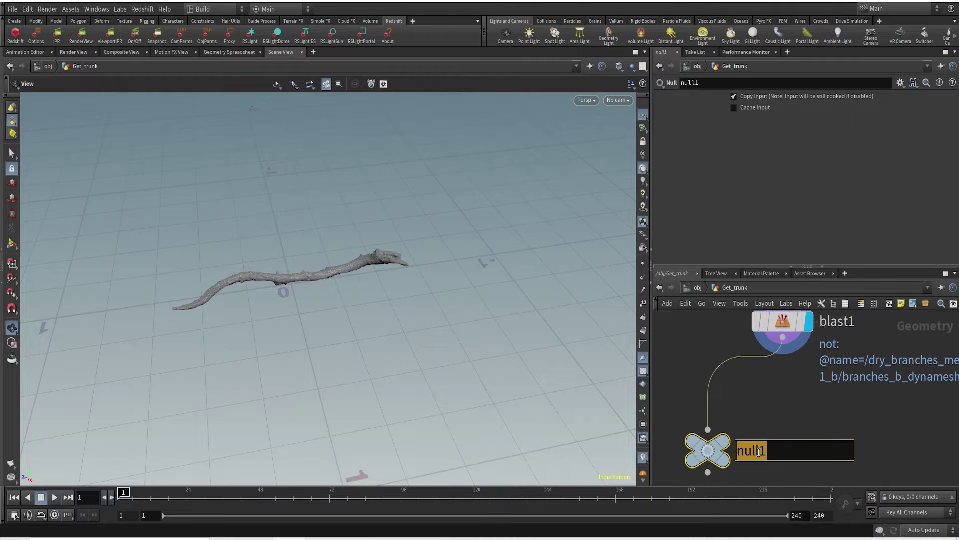
text(O)
key(BackSpace)
key(BackSpace)
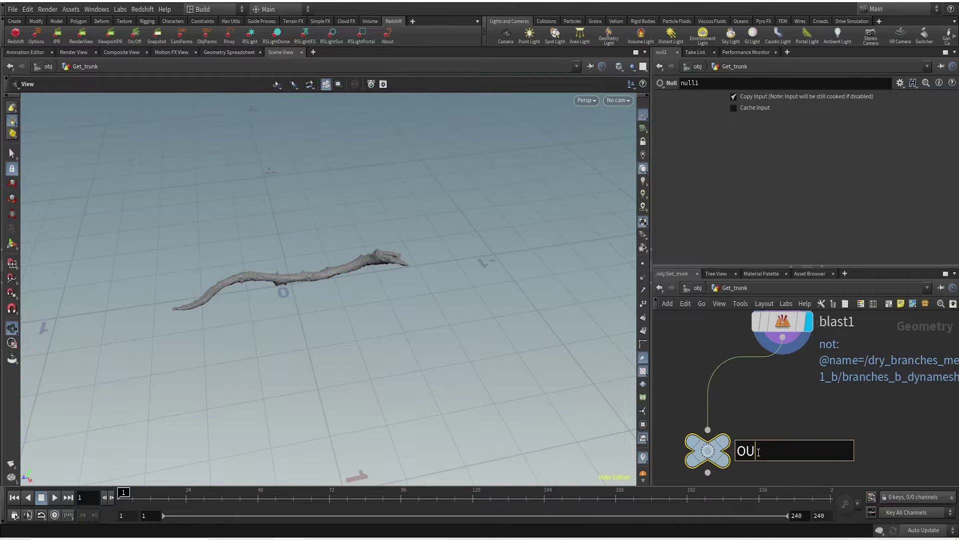
text(OUT_TRunk)
key(Return)
scroll(805, 422, down, 4)
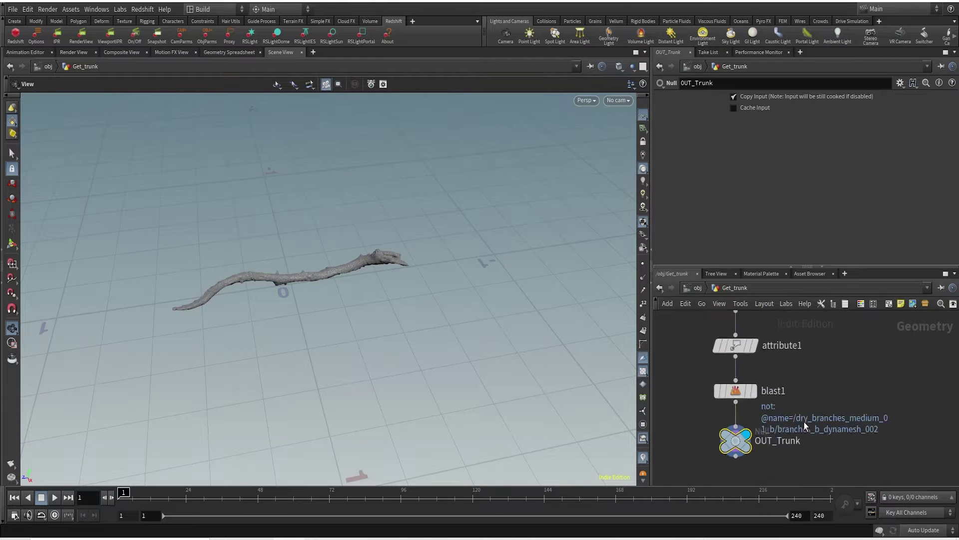
middle_drag(825, 384, 844, 409)
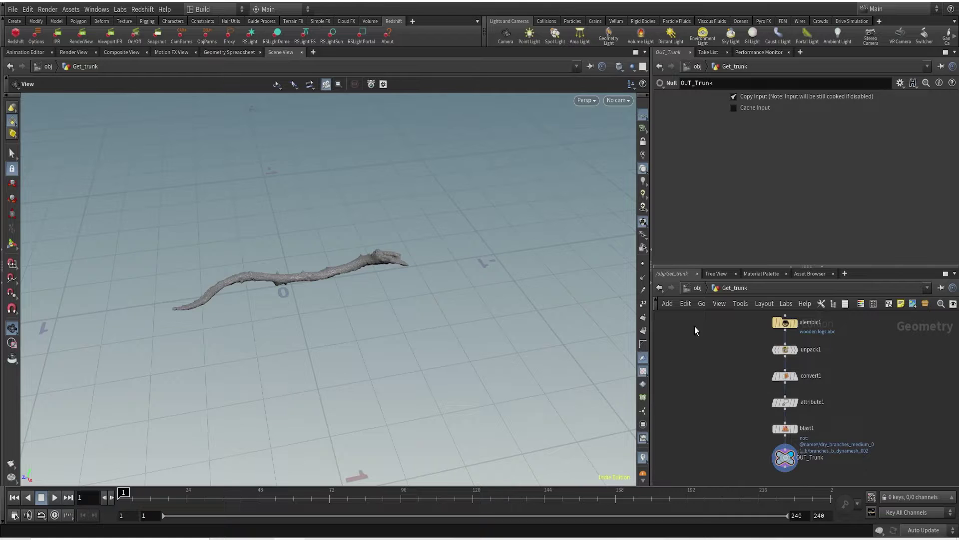
Step: Return to the object level and add a new Geometry node below Get_trunk
key(u)
click(786, 394)
middle_drag(796, 451, 792, 411)
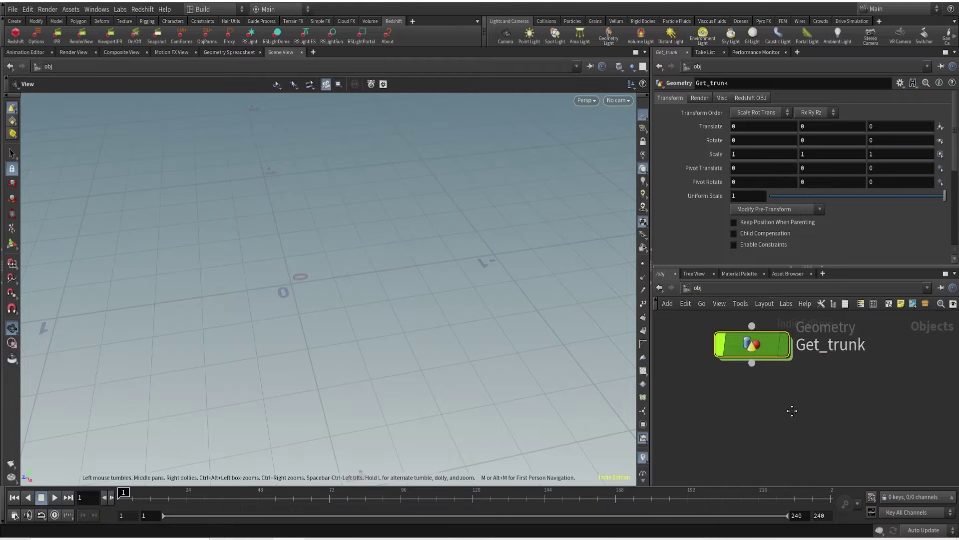
key(Tab)
text(geo)
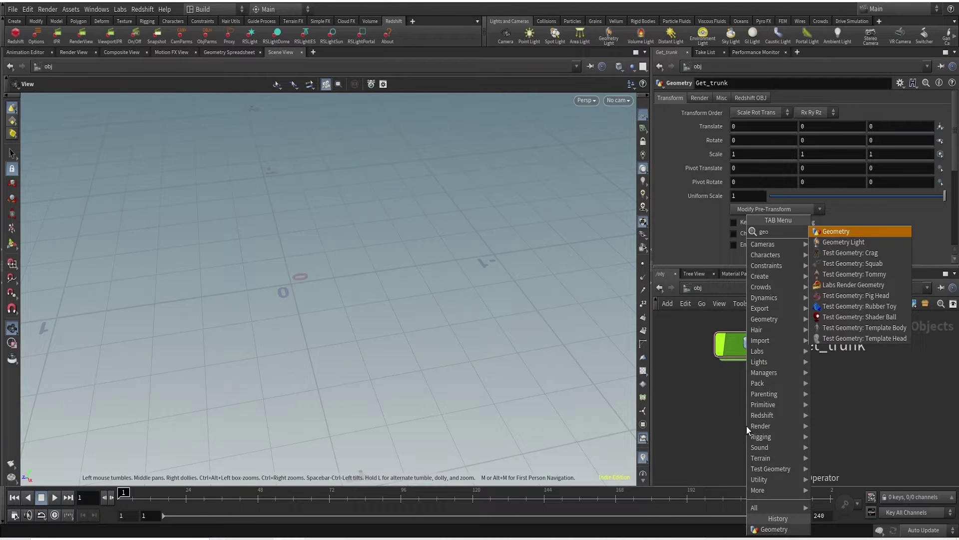
key(Return)
click(747, 427)
Step: Rename the new Geometry node as Sim and give it a color from the network color palette
double_click(810, 426)
text(S)
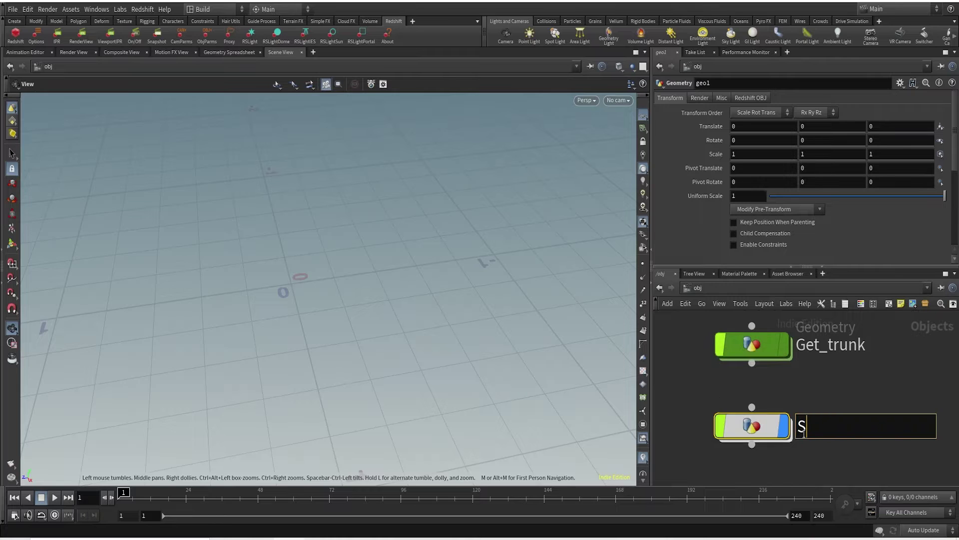
text(im)
key(Return)
key(c)
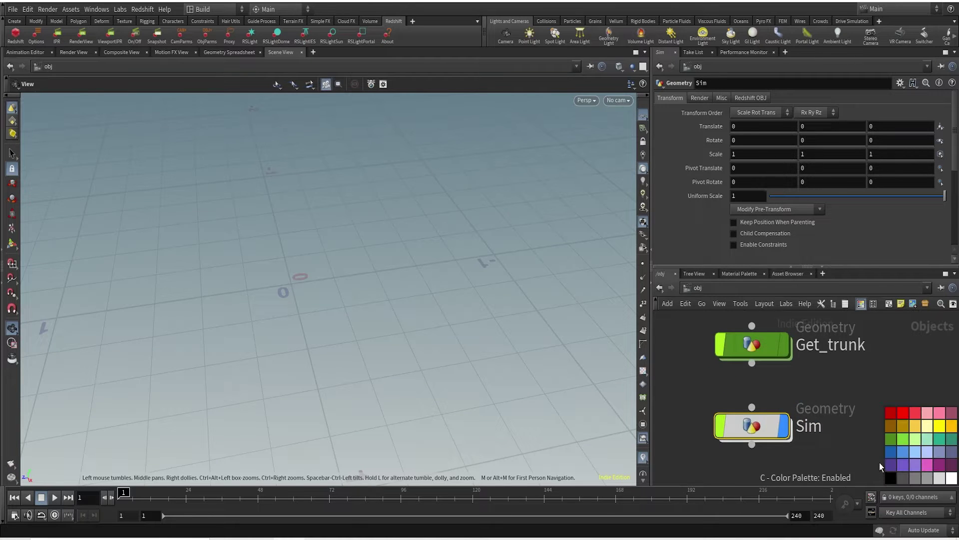
click(892, 458)
Step: Enter the Sim geometry network and add an Object Merge node
double_click(757, 430)
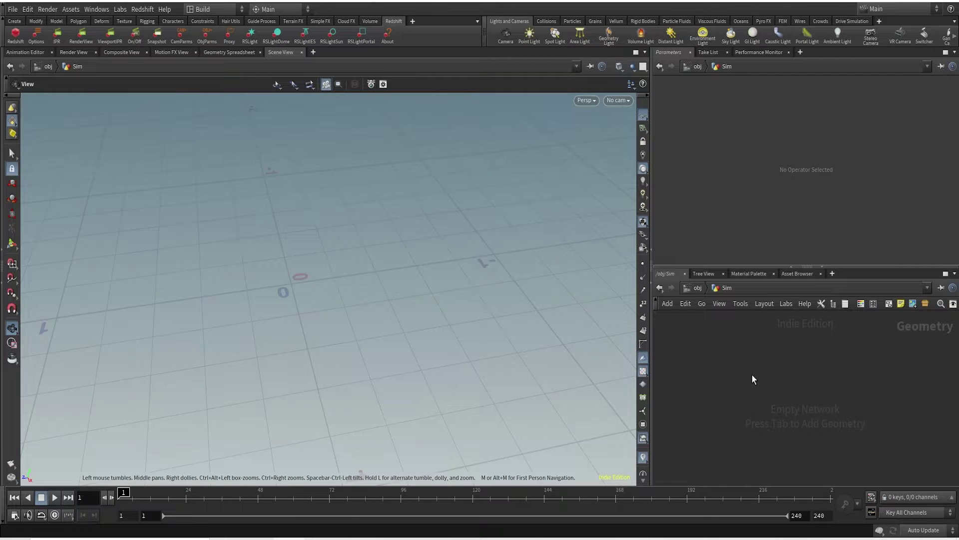
key(Tab)
text(ob)
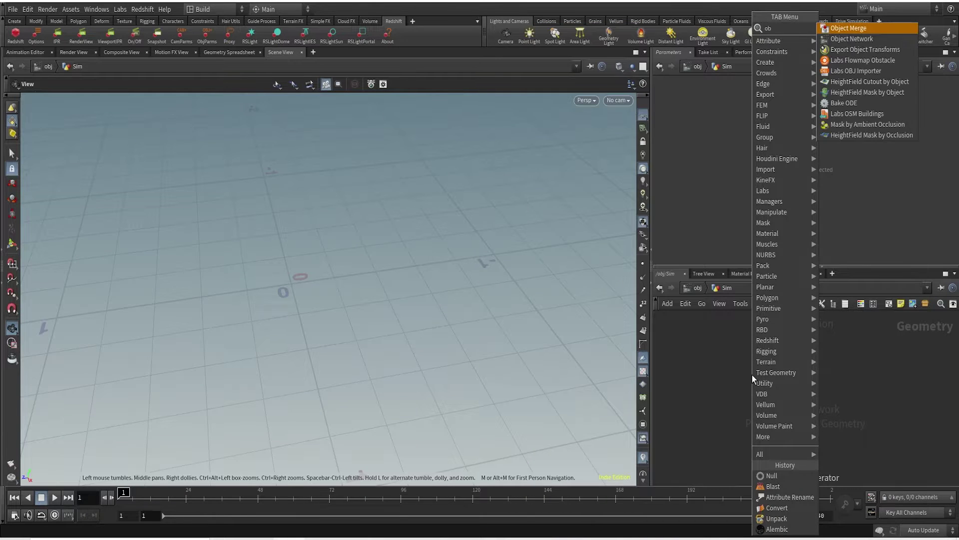
key(Return)
click(751, 375)
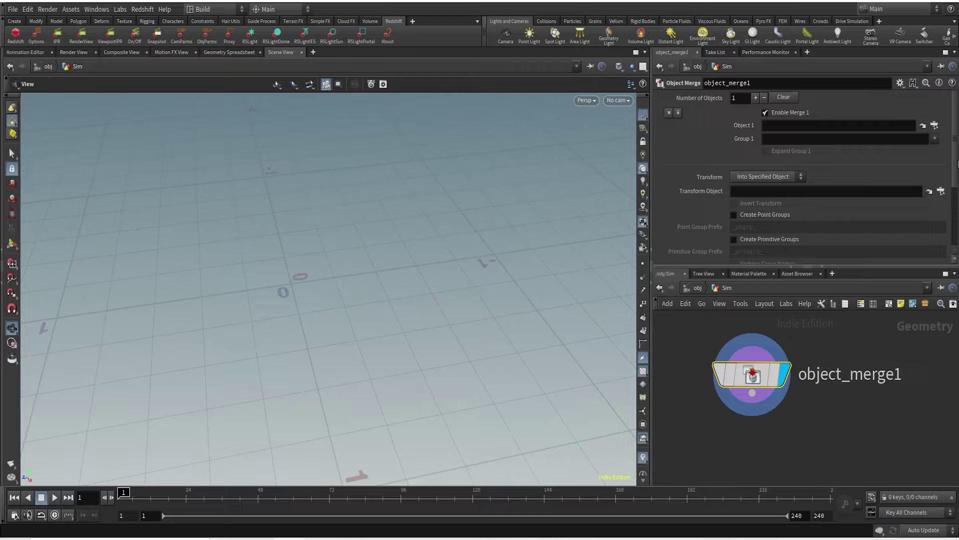
Step: Set Object 1 of the Object Merge node to /obj/Get_trunk/OUT_Trunk
click(935, 126)
click(854, 73)
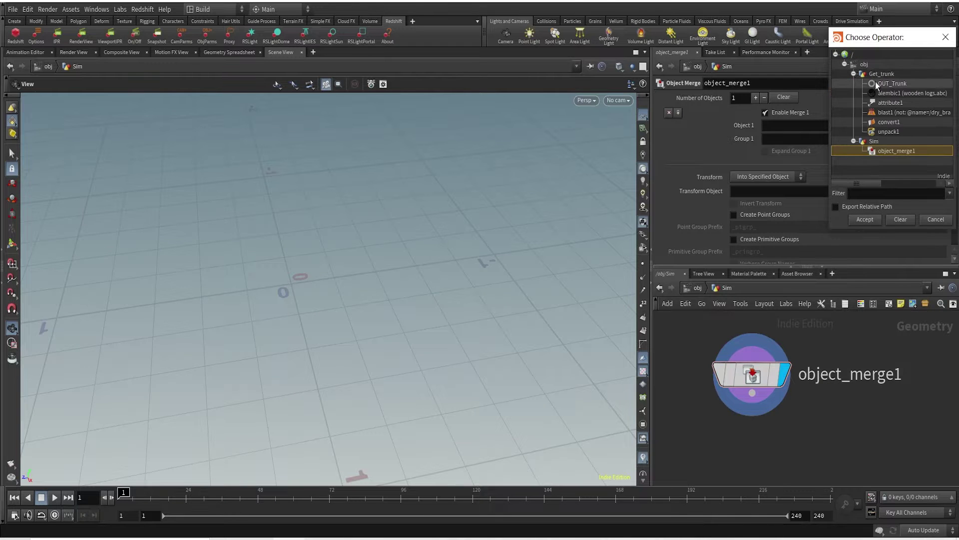
double_click(877, 84)
drag(493, 264, 394, 305)
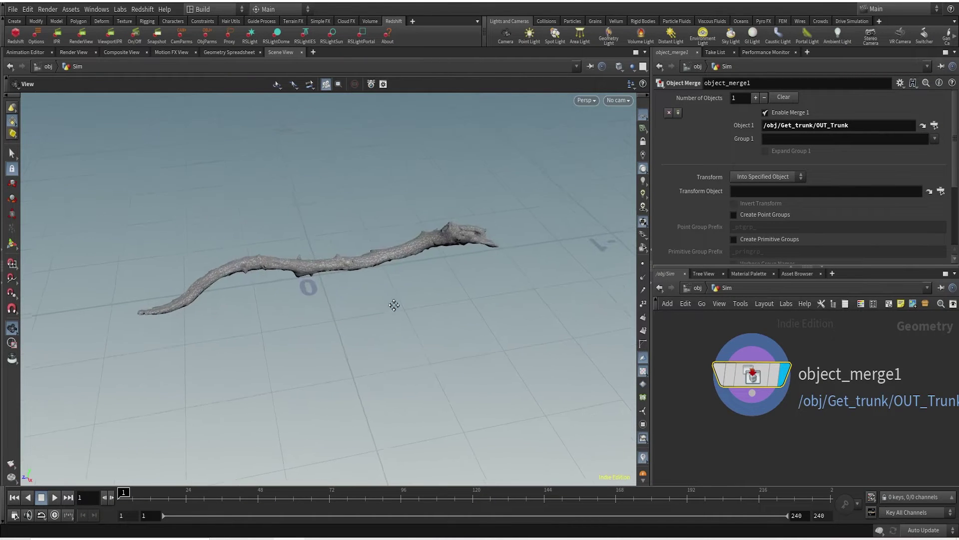
middle_drag(394, 305, 400, 305)
Step: Set the network wiring style to Rounded and connect a Transform node to the output of the Object Merge node
middle_drag(797, 439, 790, 389)
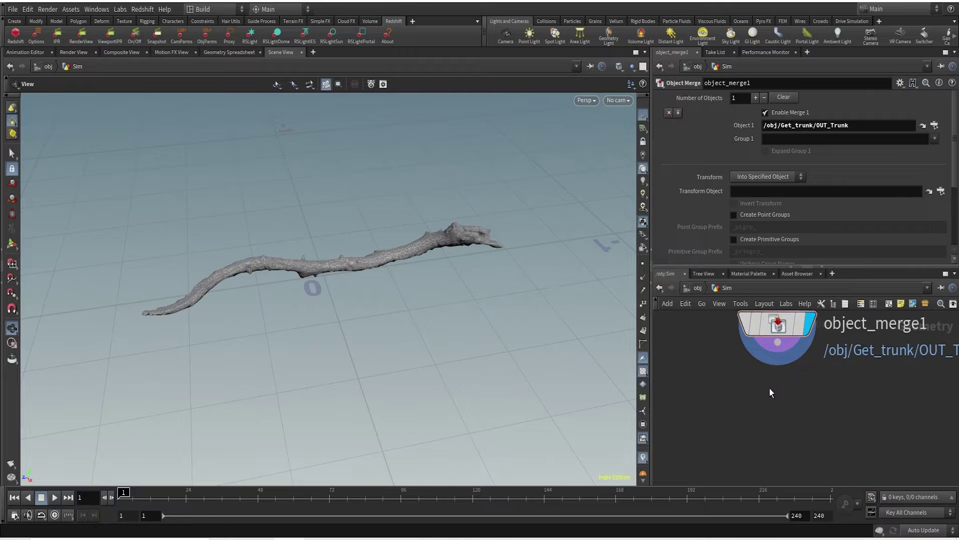
key(shift+s)
middle_drag(397, 255, 487, 258)
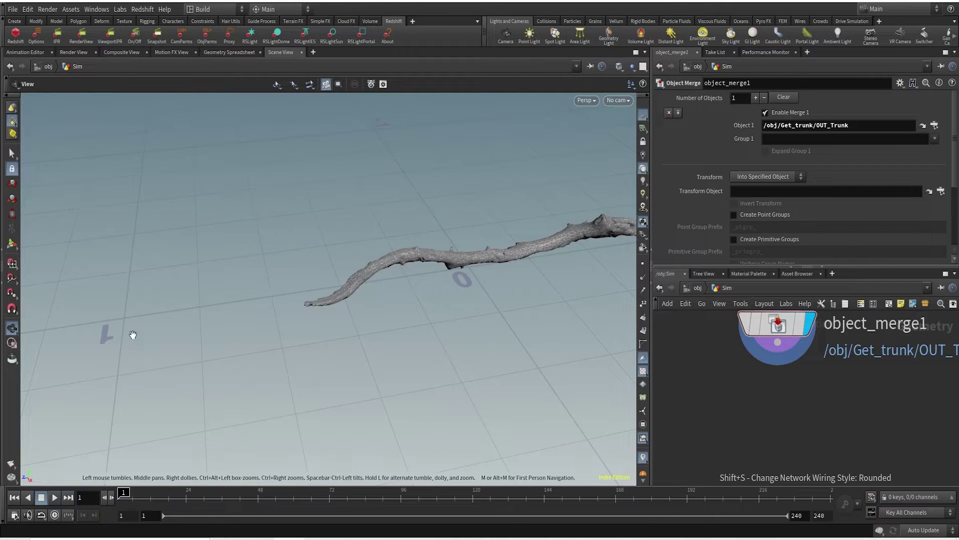
drag(778, 342, 815, 408)
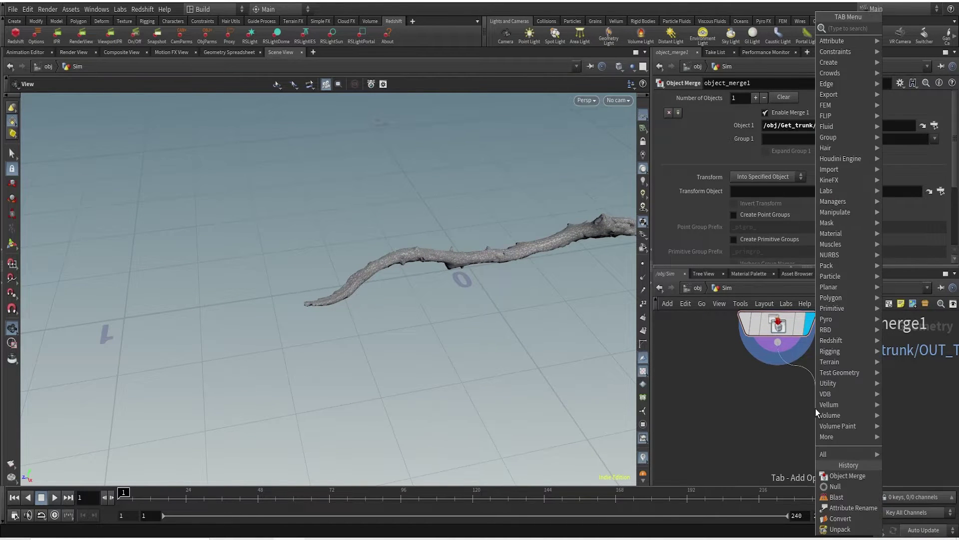
text(transf)
key(Return)
click(819, 438)
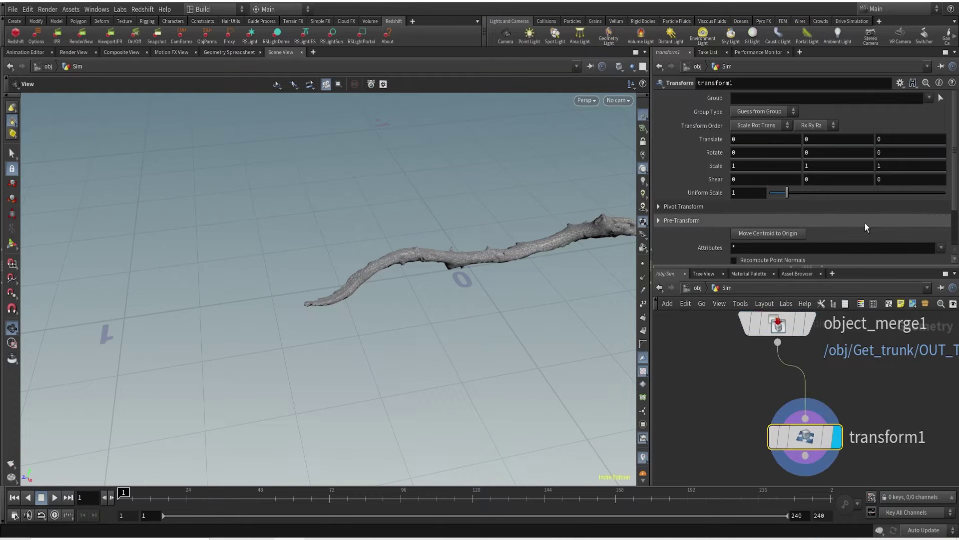
Step: Translate the branch 0.53 along Z in the Transform node so its thick end sits near the origin
middle_drag(907, 144, 931, 140)
drag(417, 307, 473, 270)
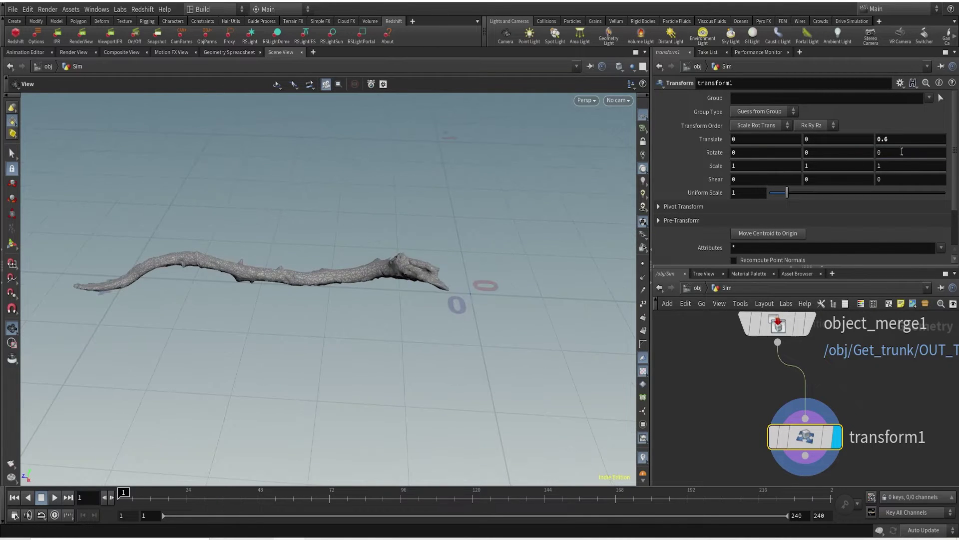
middle_drag(928, 139, 891, 161)
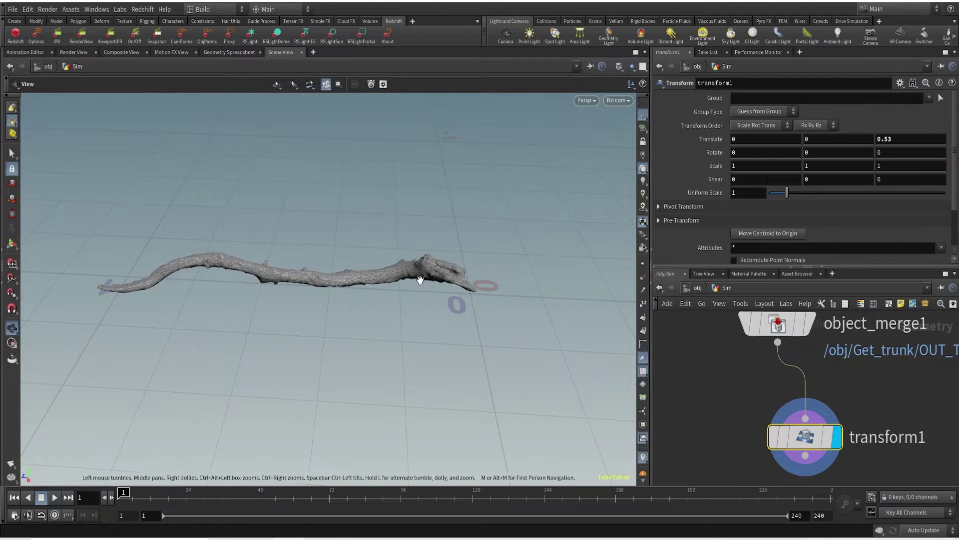
drag(431, 289, 444, 305)
click(649, 162)
Step: Connect a Remesh node to the output of the Transform node and display it
scroll(889, 404, down, 1)
scroll(891, 408, down, 1)
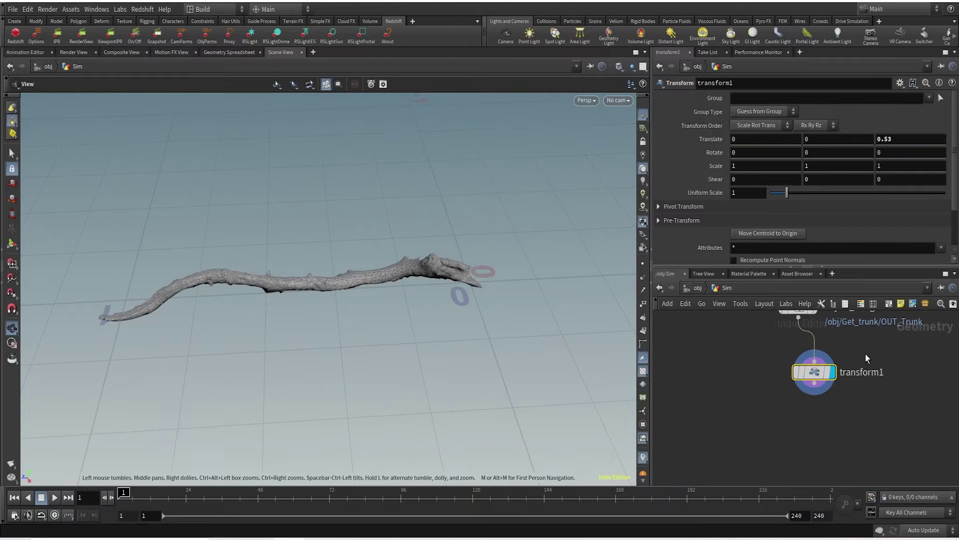
key(Tab)
text(remesh)
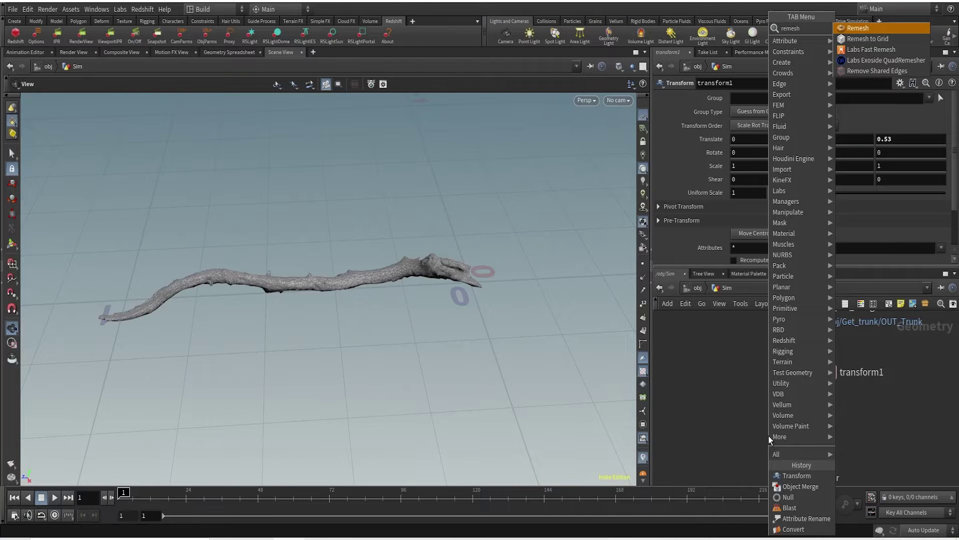
key(Return)
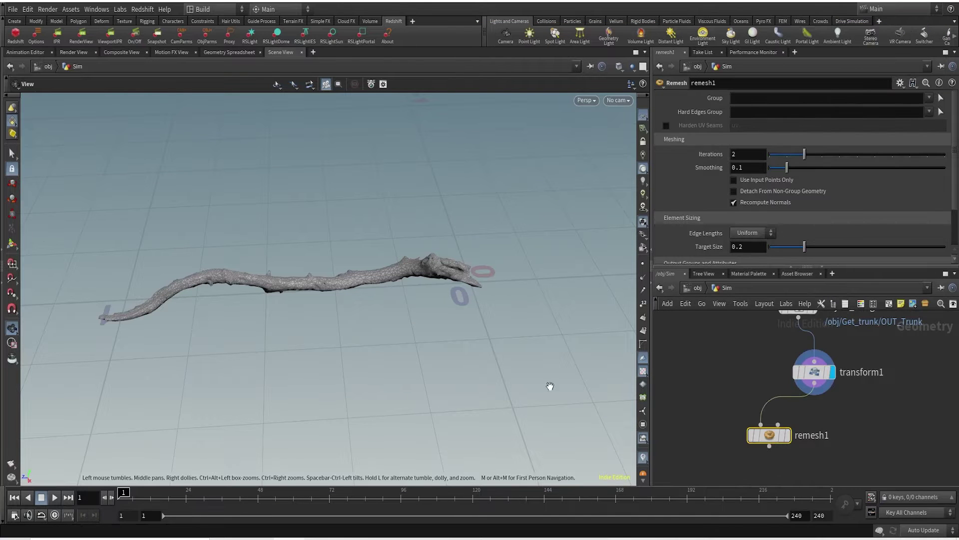
scroll(355, 293, up, 10)
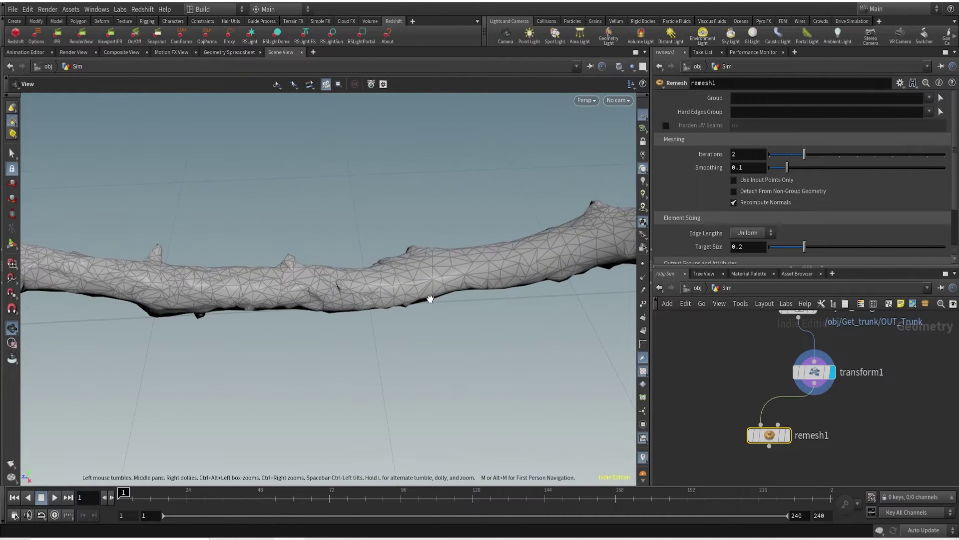
drag(380, 288, 395, 275)
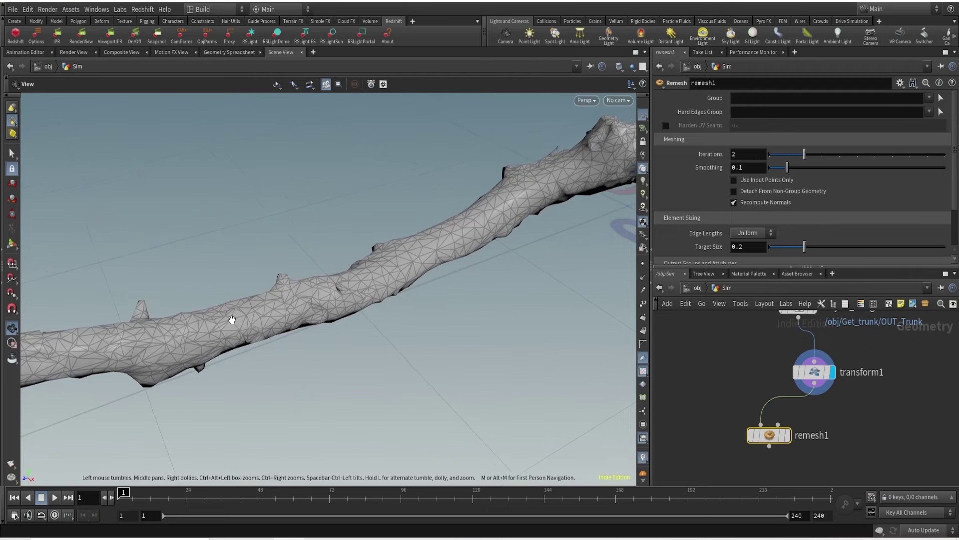
drag(232, 319, 424, 271)
right_drag(276, 380, 475, 253)
scroll(818, 453, up, 2)
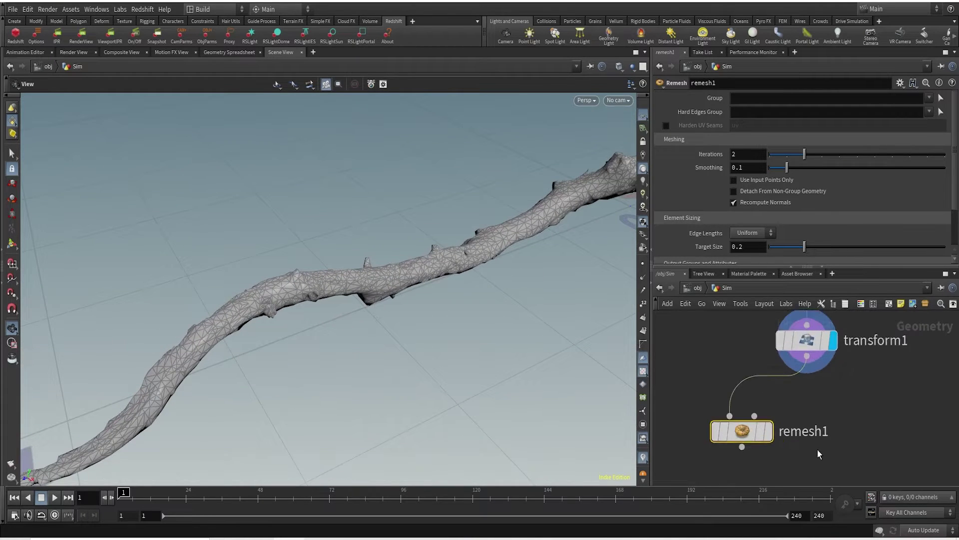
click(768, 431)
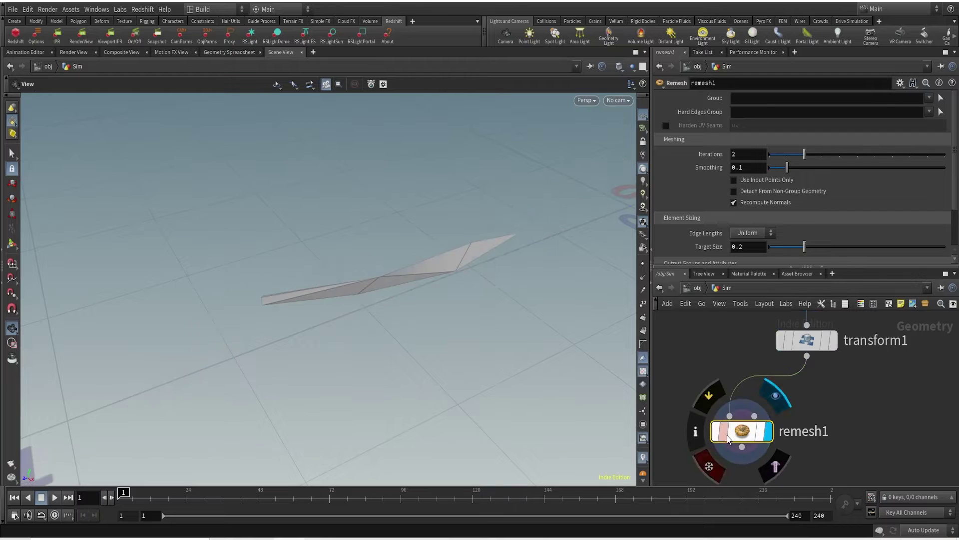
Step: Set the Target Size of the Remesh node to 0.0025 and check the resulting mesh density on the branch
double_click(747, 247)
text(0.00)
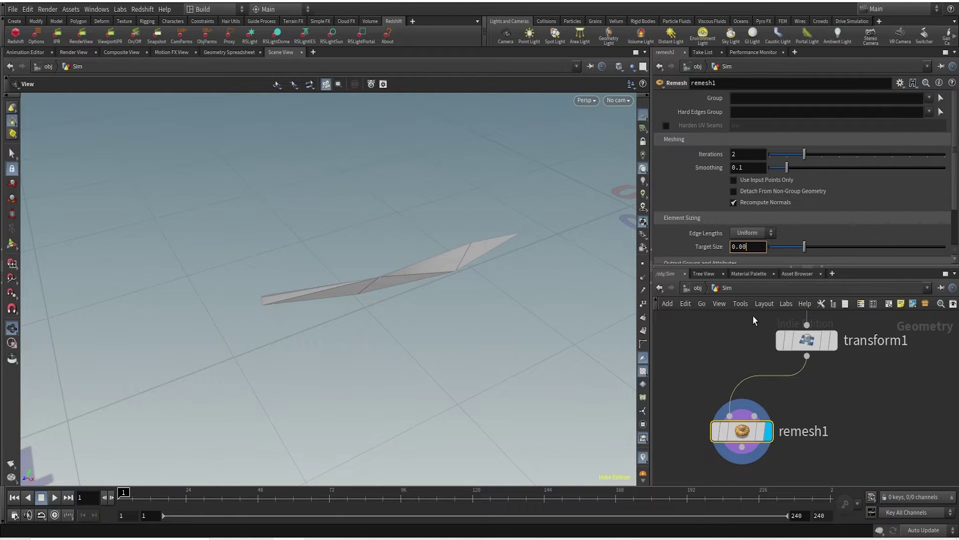
text(25)
key(Return)
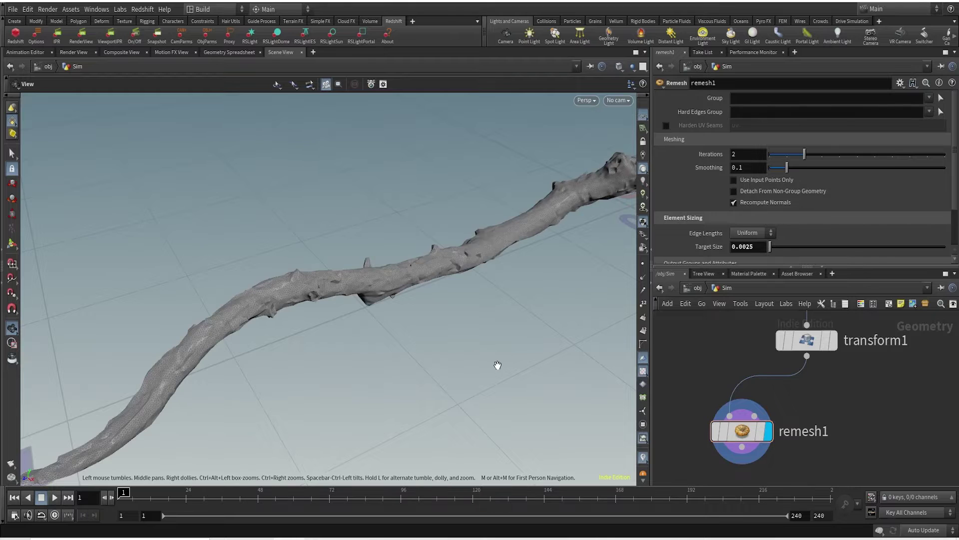
scroll(500, 259, down, 2)
drag(534, 263, 440, 259)
scroll(450, 252, up, 1)
scroll(458, 245, up, 3)
scroll(463, 247, down, 5)
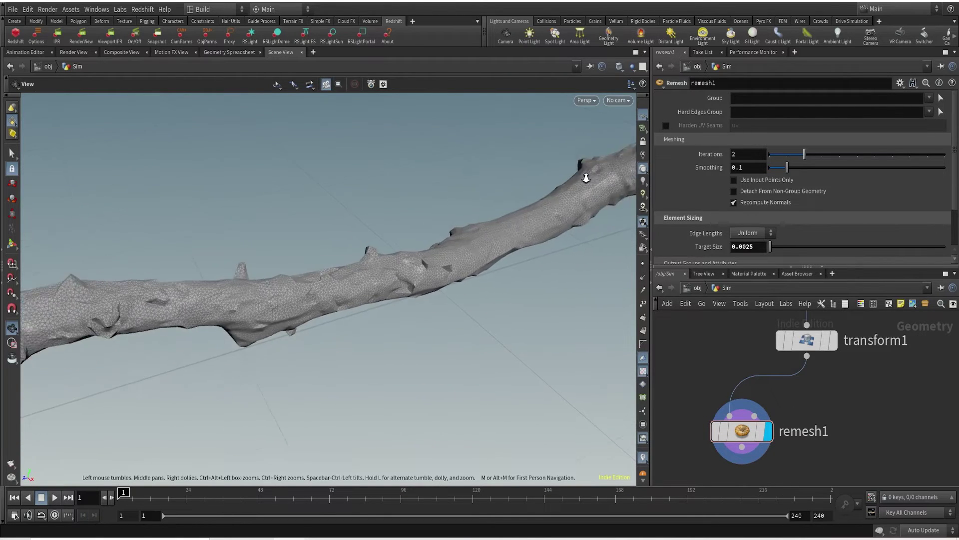
drag(383, 303, 422, 265)
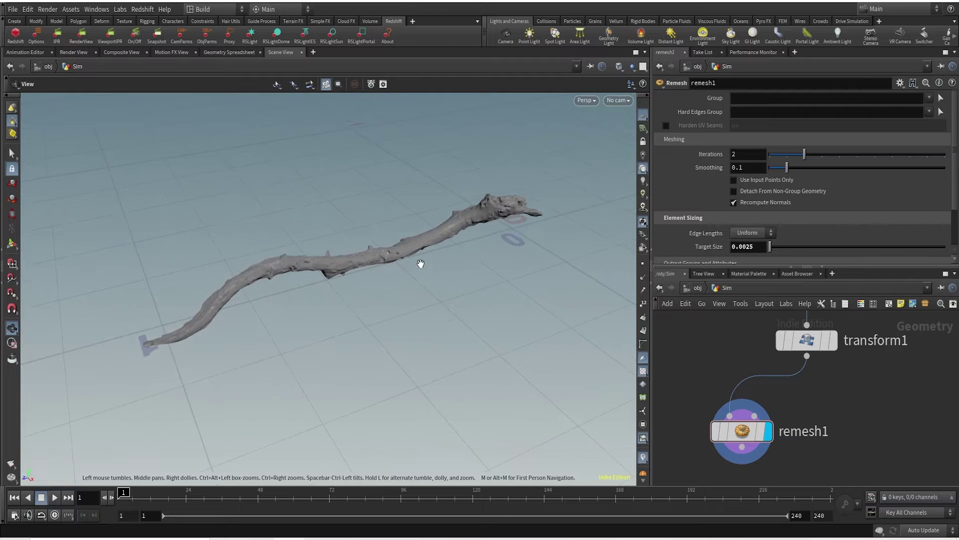
Step: Connect a Normal node to the output of the Remesh node, display it and add normals to Points
scroll(860, 403, down, 2)
middle_drag(859, 402, 841, 350)
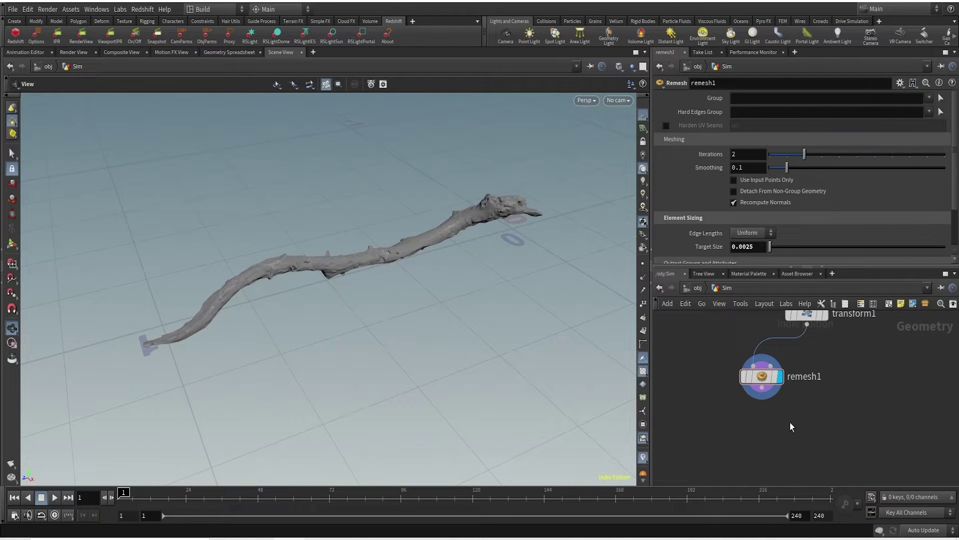
click(762, 398)
key(Tab)
text(norm)
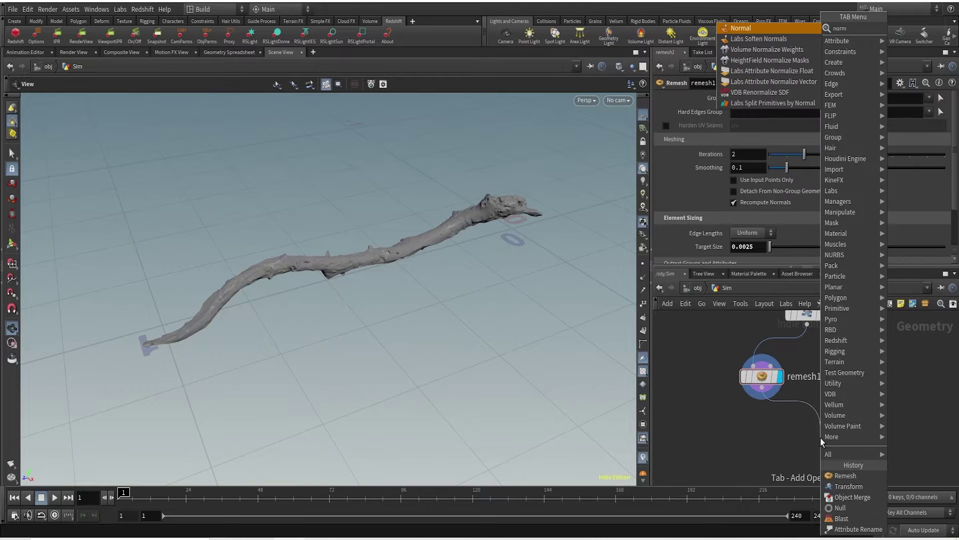
key(Return)
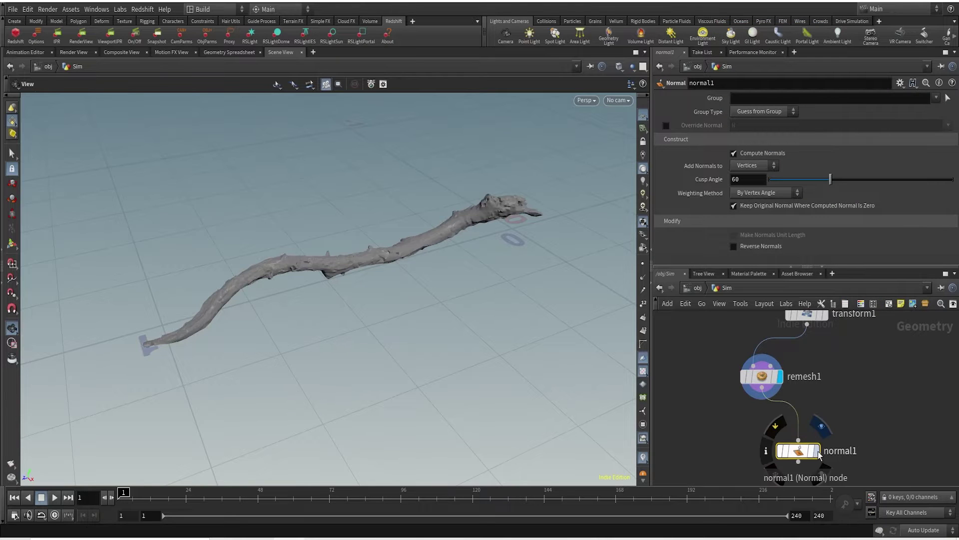
click(798, 451)
click(753, 164)
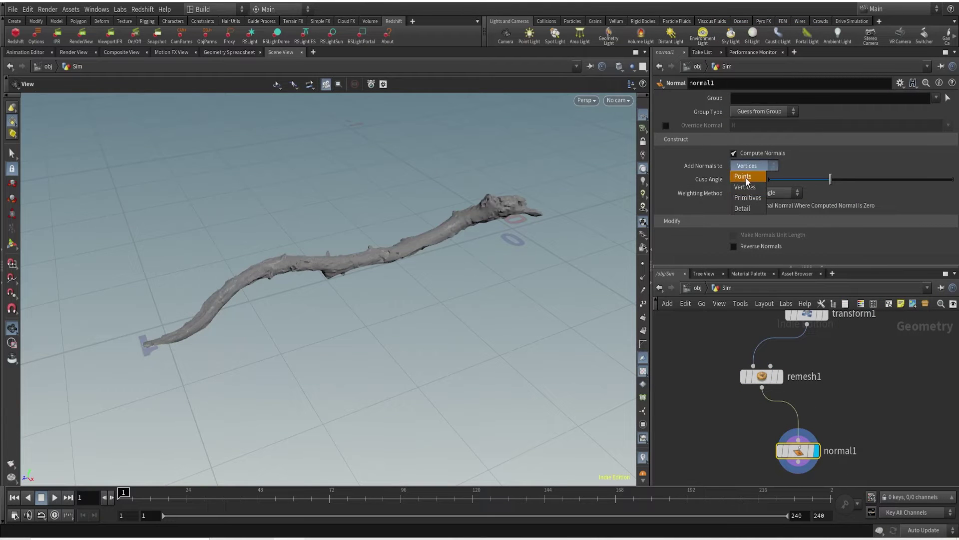
click(747, 166)
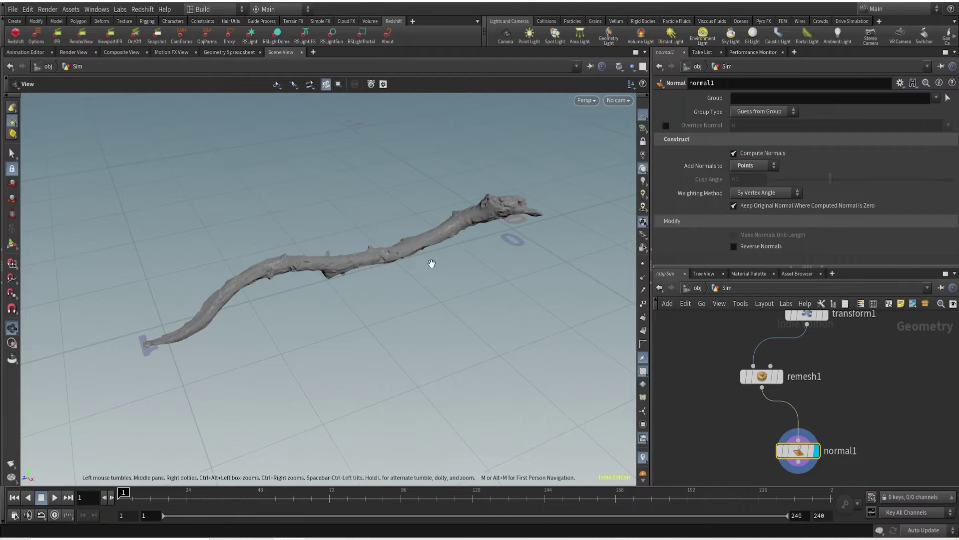
Step: Show the point normals in the viewport, inspect their directions along the branch, and hide them again
click(643, 278)
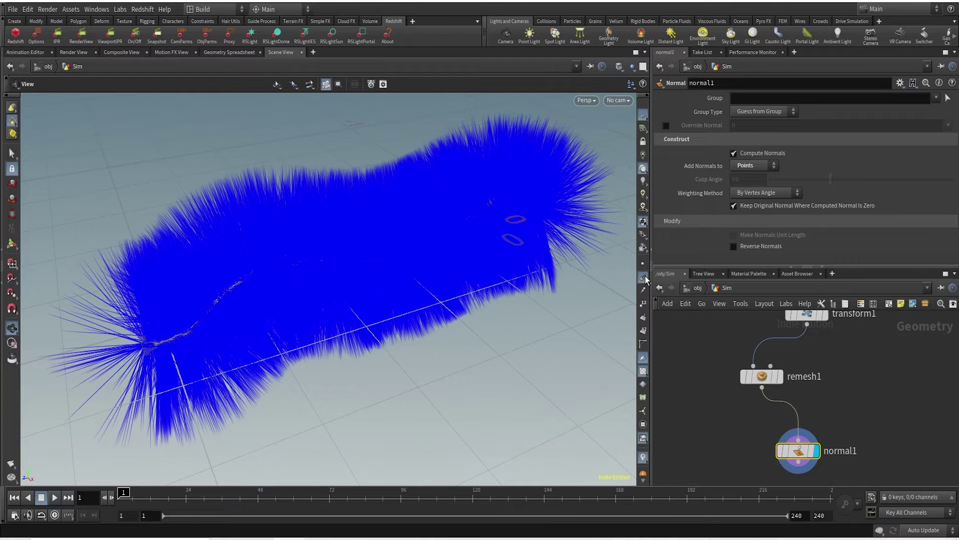
right_drag(343, 280, 448, 283)
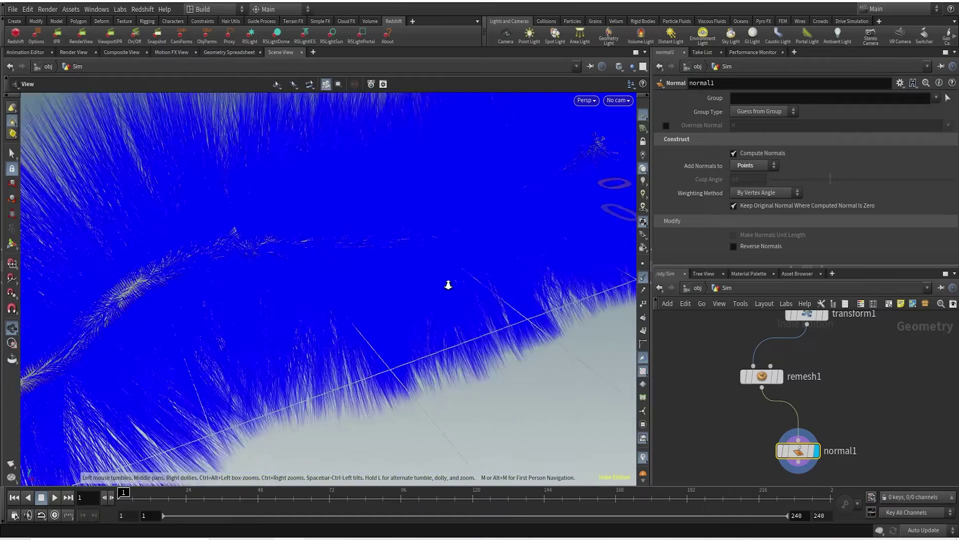
drag(448, 283, 650, 302)
click(643, 278)
right_drag(430, 278, 314, 332)
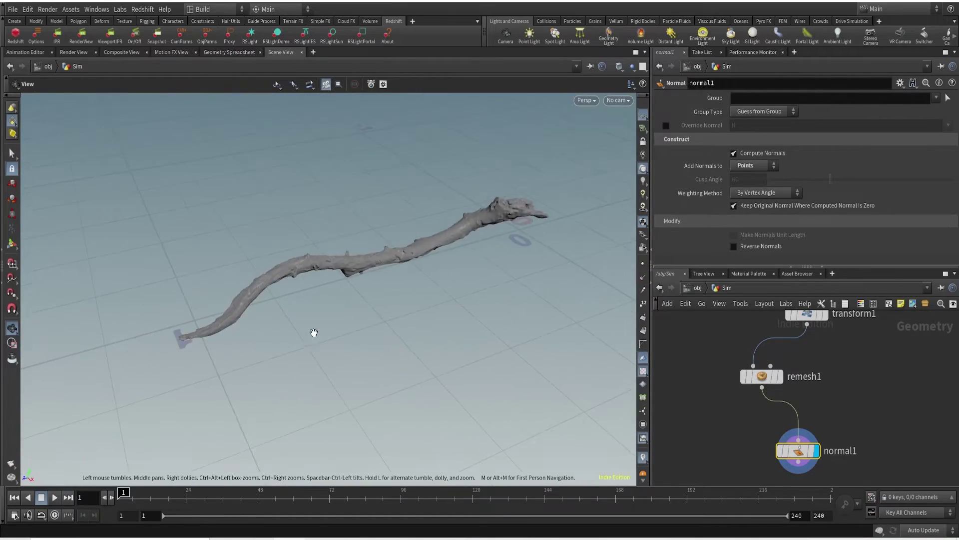
drag(315, 332, 402, 280)
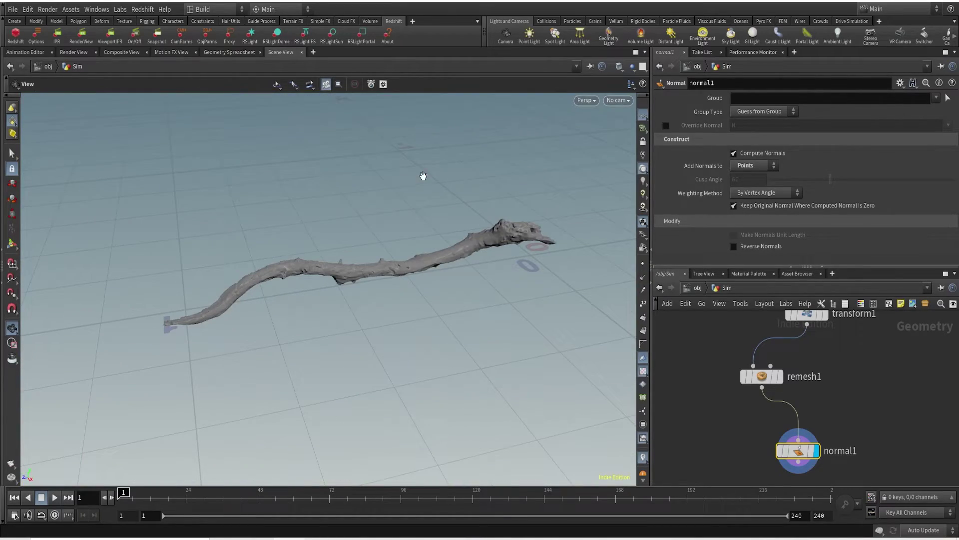
middle_drag(422, 206, 346, 226)
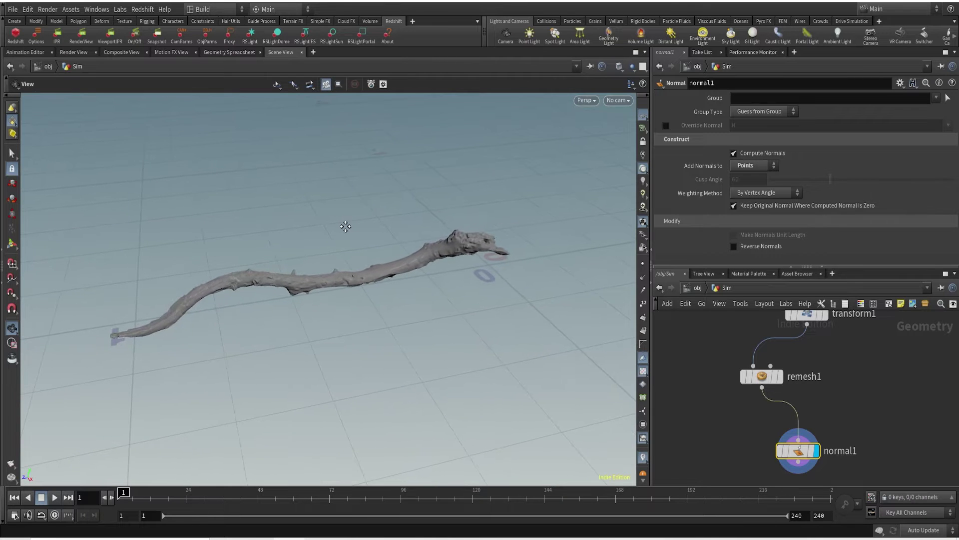
drag(379, 283, 385, 287)
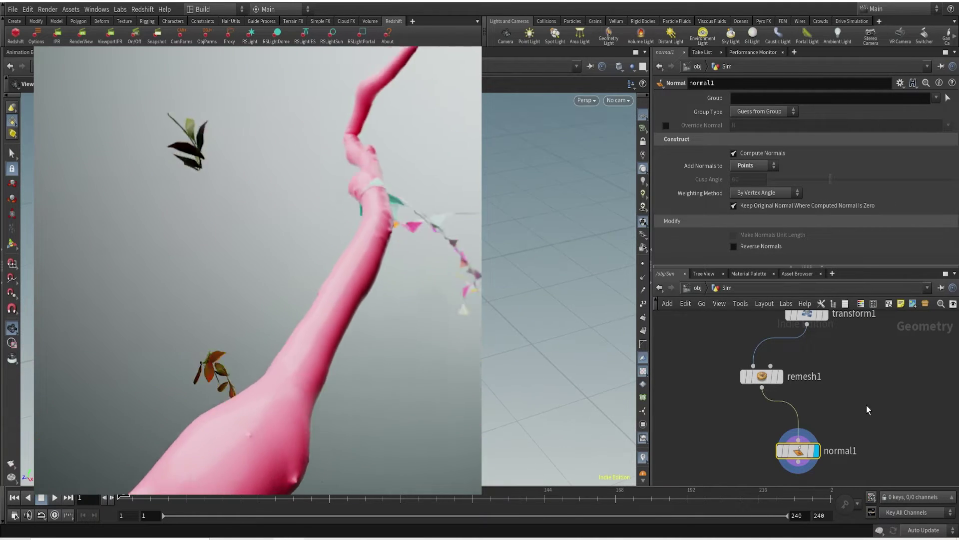
Step: Connect an Attribute Wrangle node to the output of the Normal node and display it
middle_drag(868, 410, 809, 350)
drag(727, 388, 793, 429)
text(awr)
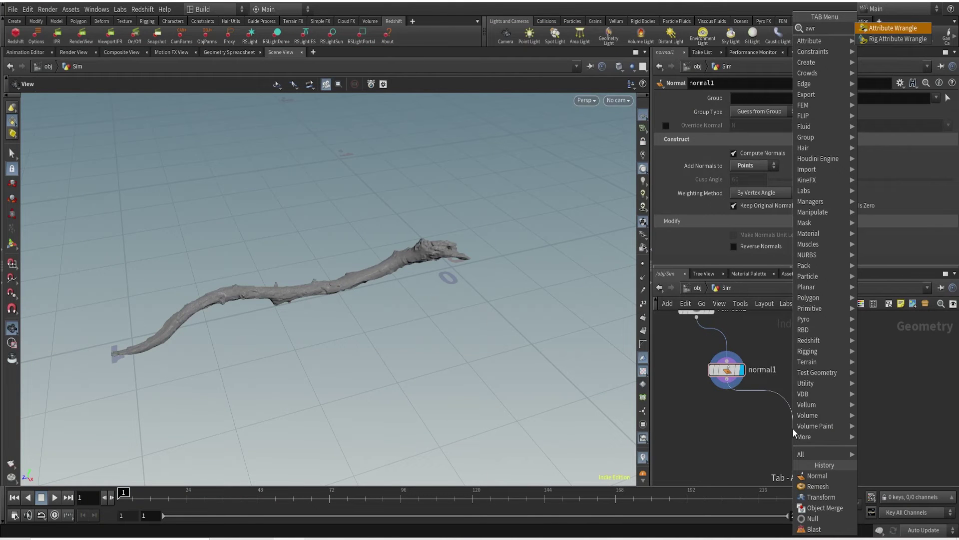
key(Return)
Step: Write the VEX line "vector trunk = relpointbbox(0, v@P);" in the Attribute Wrangle
click(720, 183)
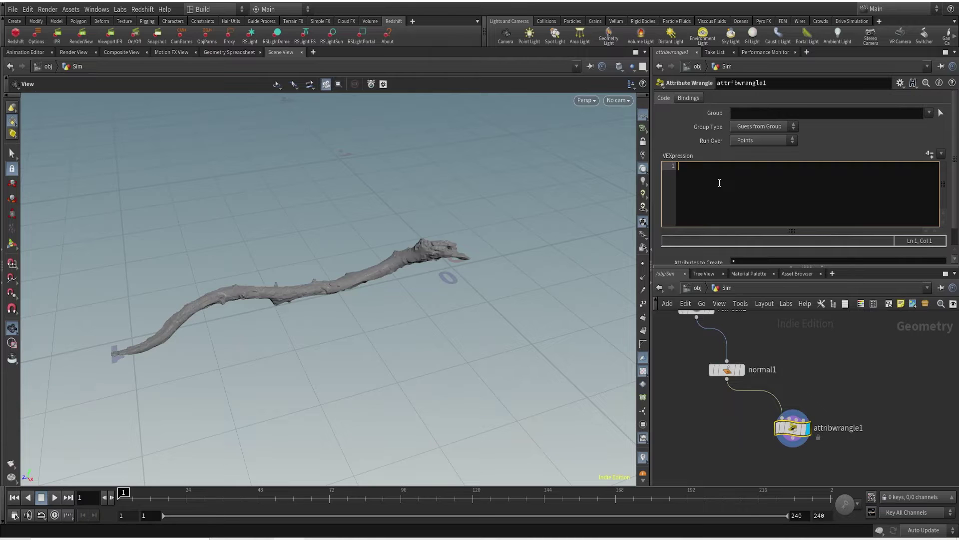
text(vector trunk = relpointbbox)
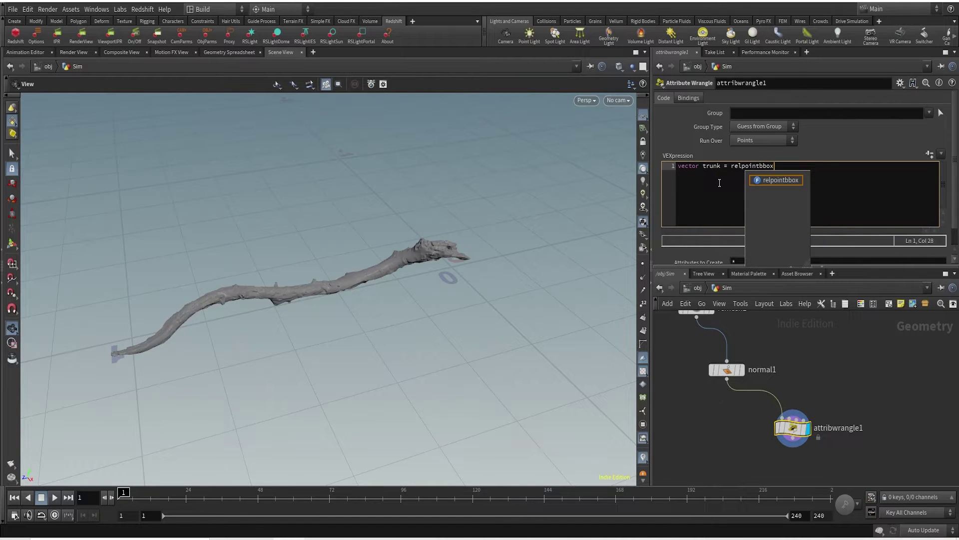
key(Return)
text(()
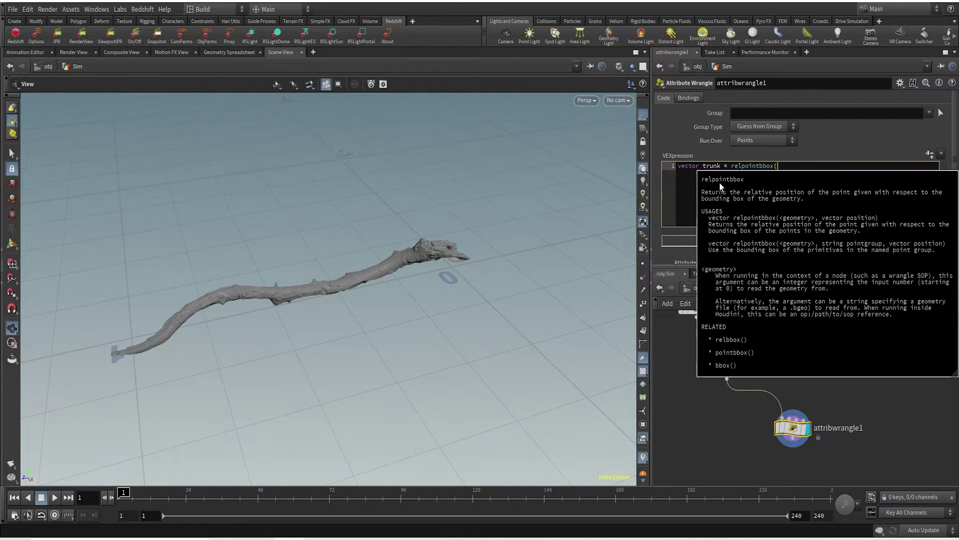
text(0)
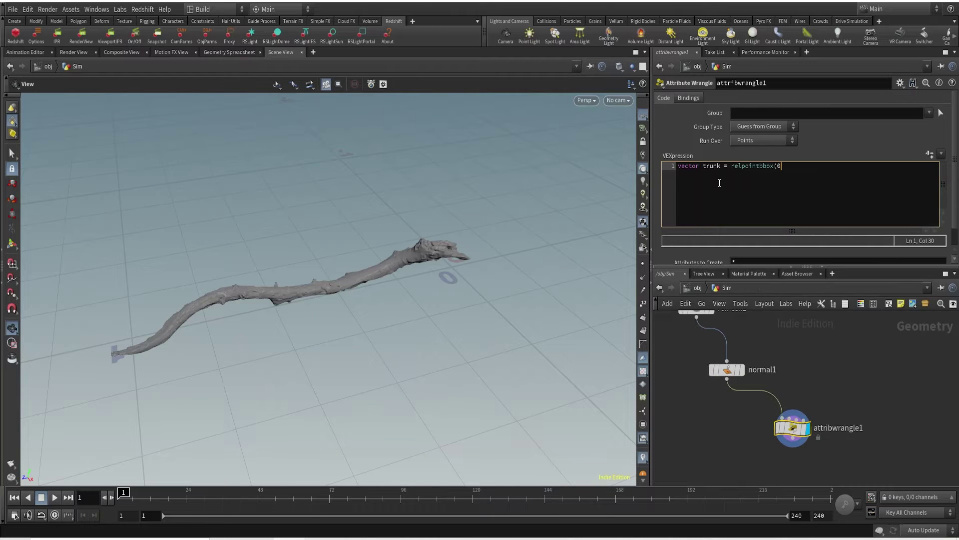
text(, v@P);)
click(835, 392)
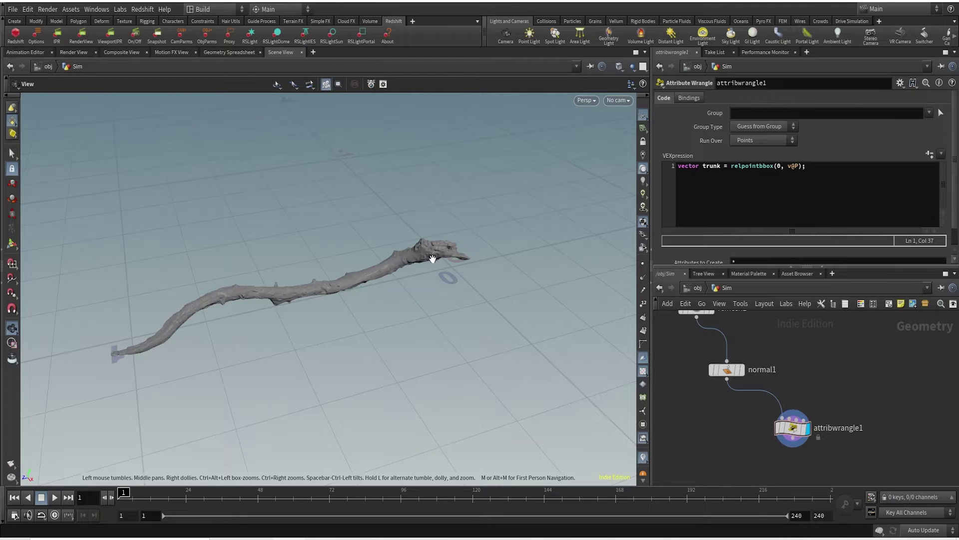
Step: Show the branch's points in the viewport, examine them up close, and hide them again
drag(385, 274, 419, 271)
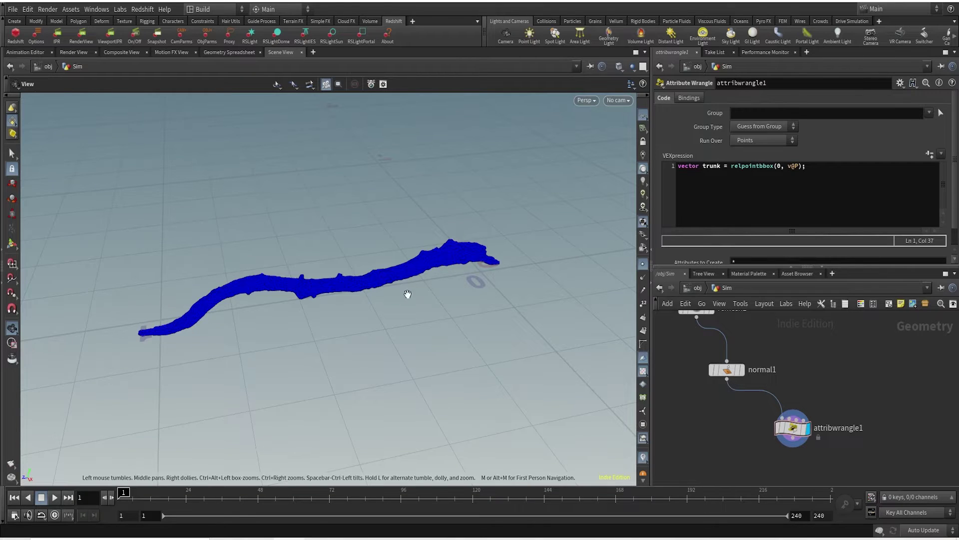
drag(408, 294, 289, 274)
right_drag(289, 274, 550, 163)
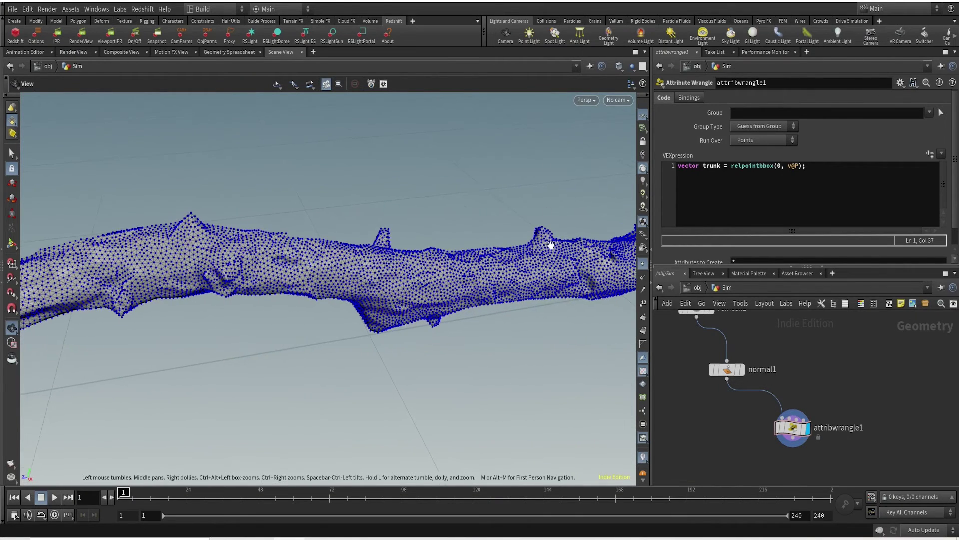
middle_drag(550, 249, 431, 257)
right_drag(430, 257, 526, 280)
drag(526, 280, 488, 285)
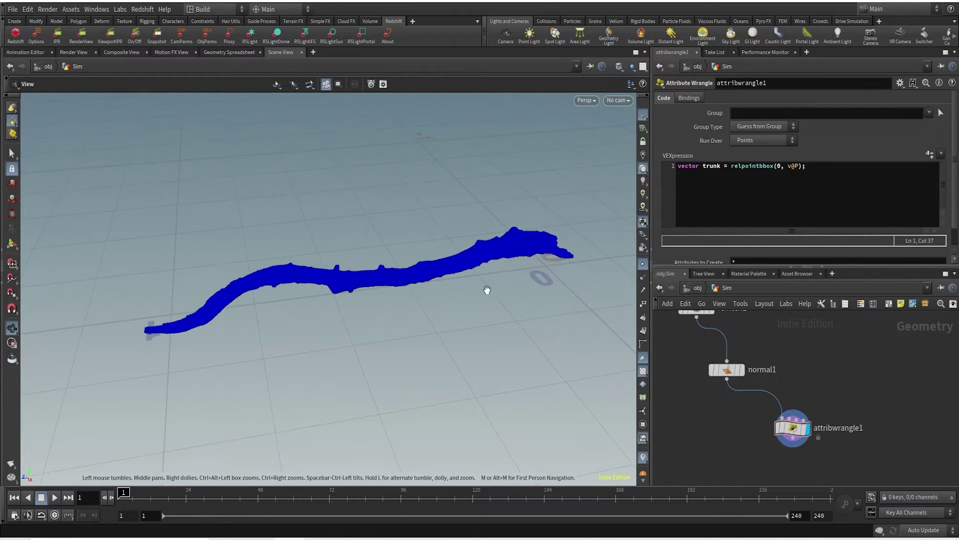
click(643, 264)
drag(530, 259, 413, 281)
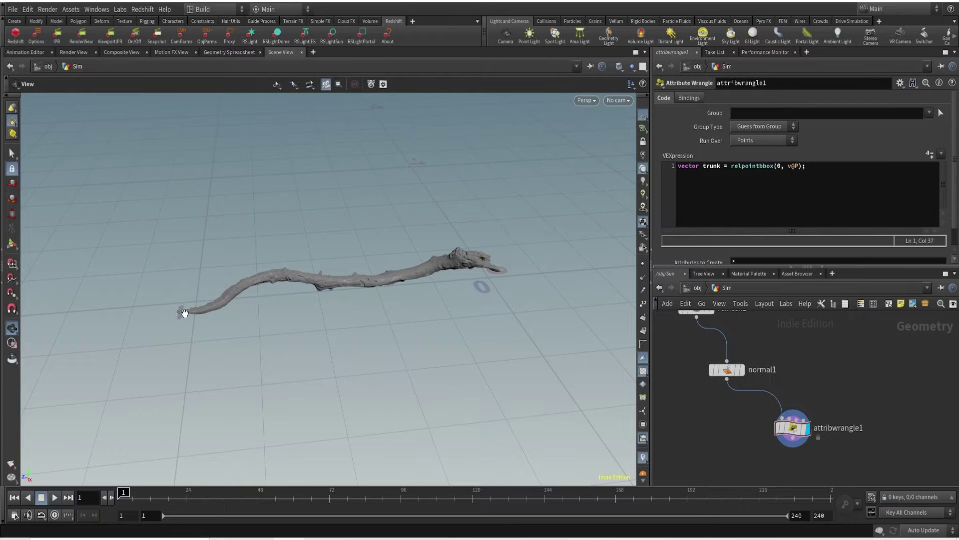
Step: Add the VEX lines "float mask = trunk.z;" and "f@mask = mask;" below the trunk vector
click(827, 167)
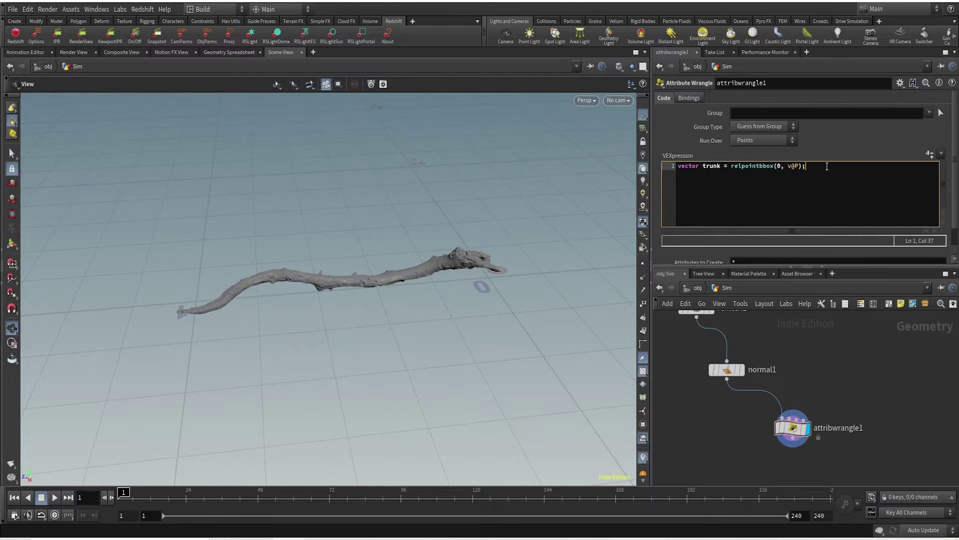
key(Return)
key(Return)
text(floa)
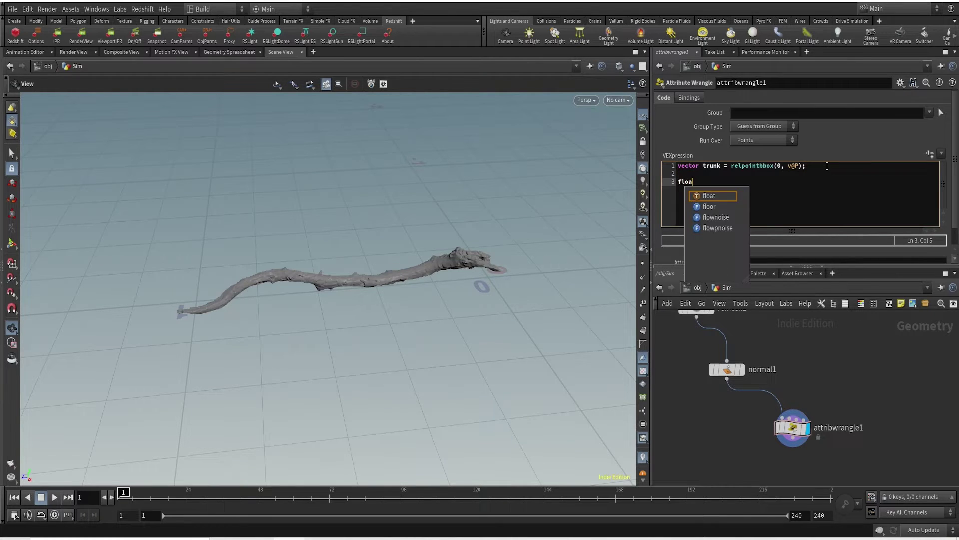
text(t mask )
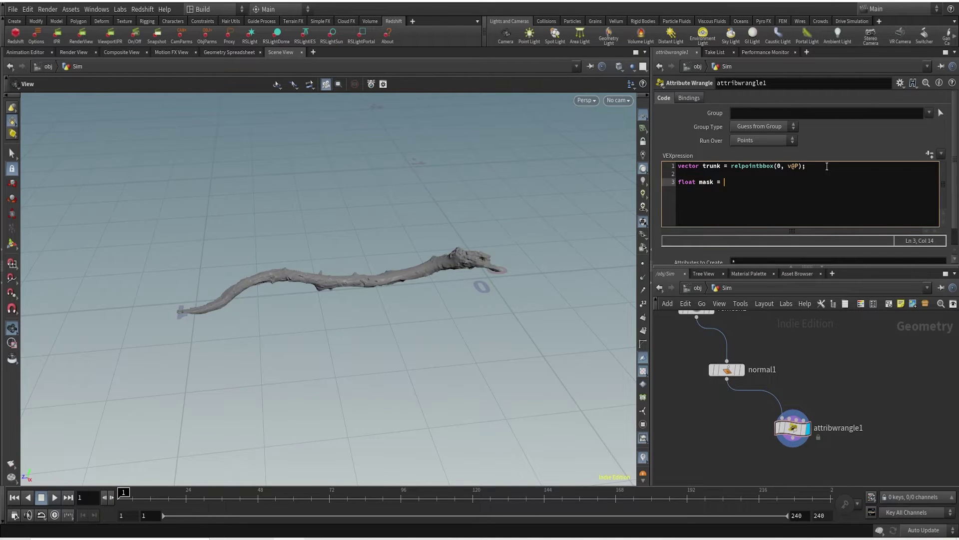
text(= trunk.z)
key(Return)
key(Return)
text(f@mask)
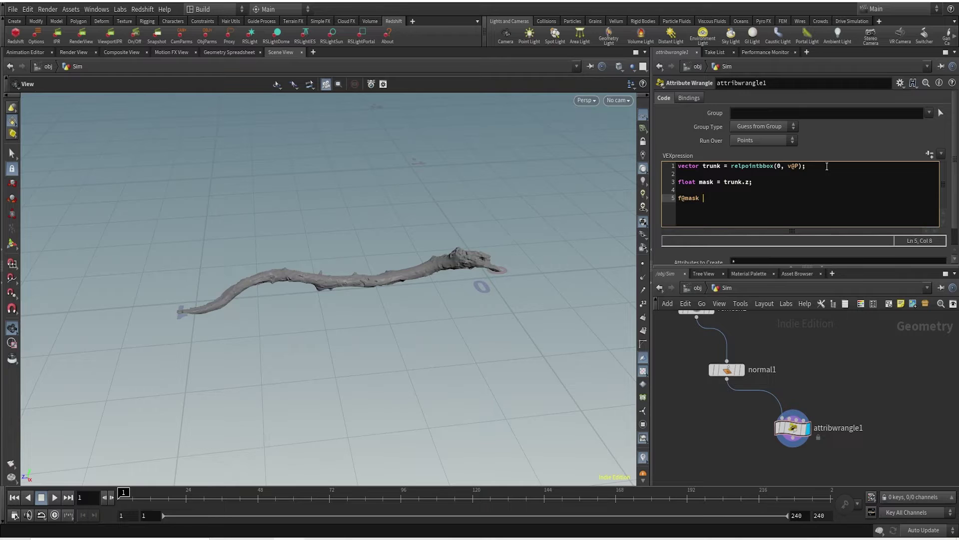
text( = mask)
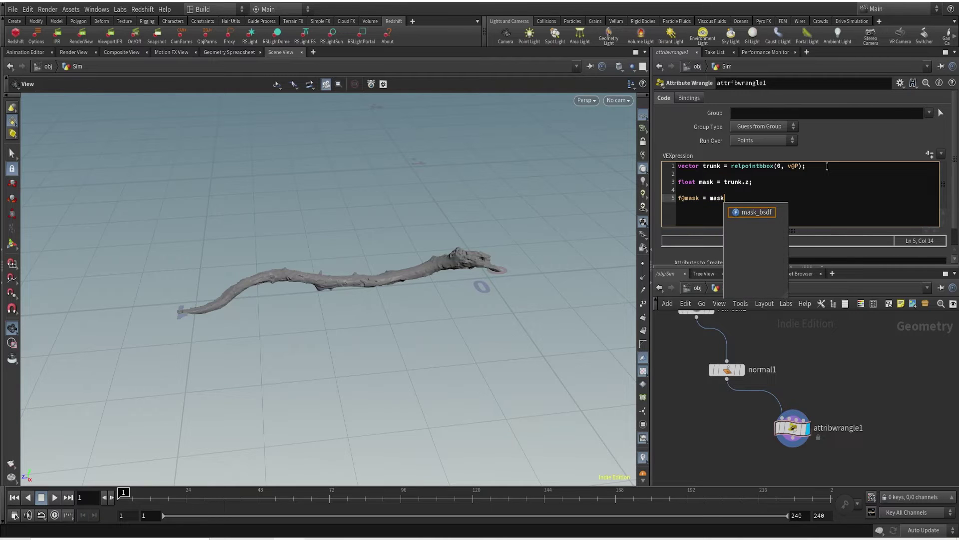
text(;)
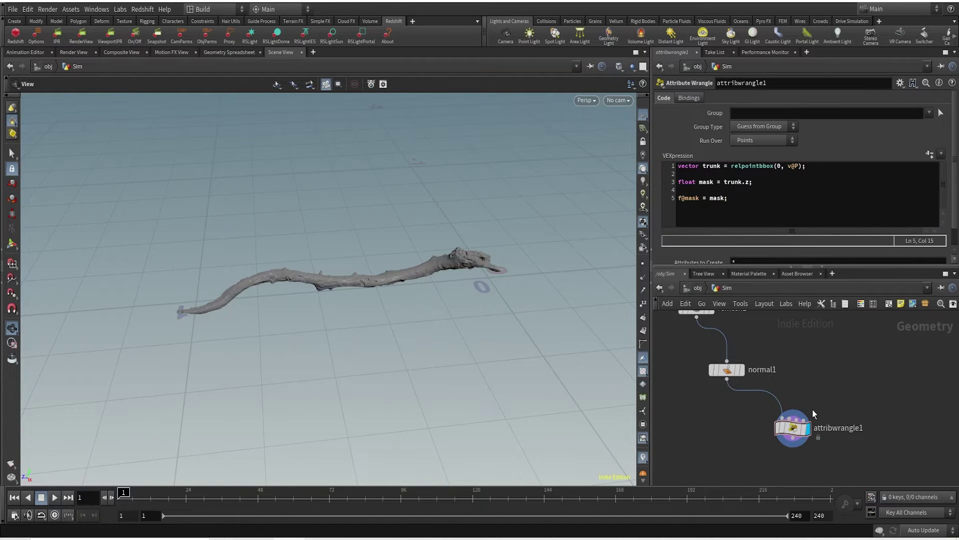
Step: Visualize the mask point attribute on the branch from the wrangle's node information
middle_click(772, 430)
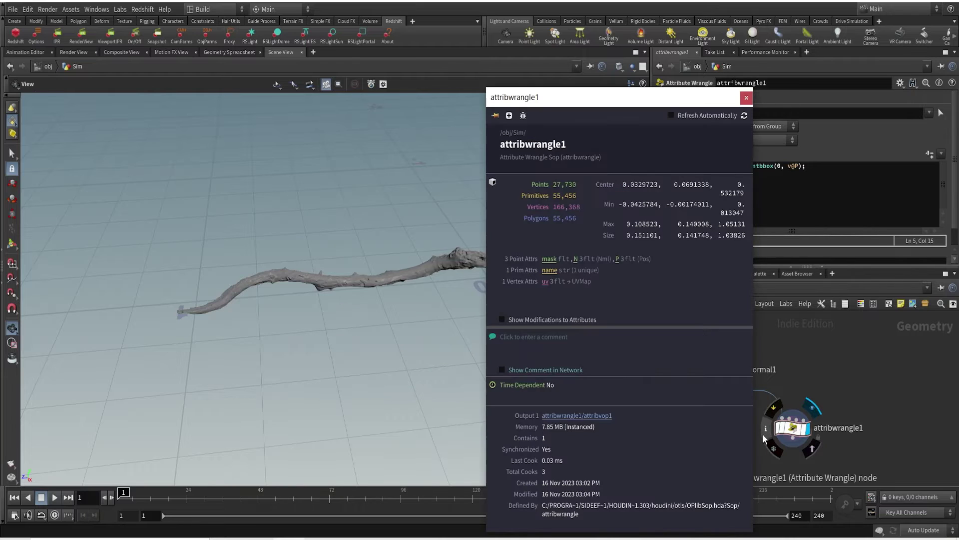
click(547, 259)
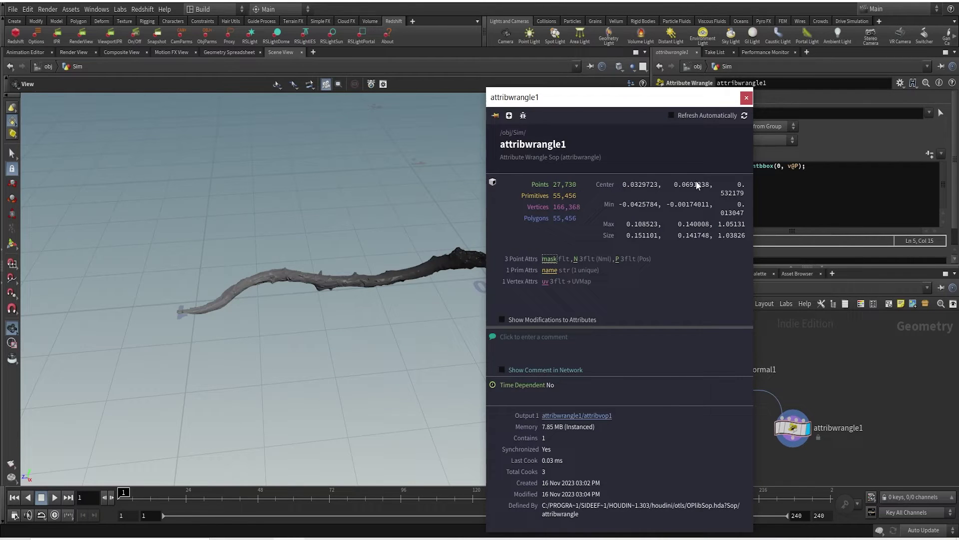
click(746, 99)
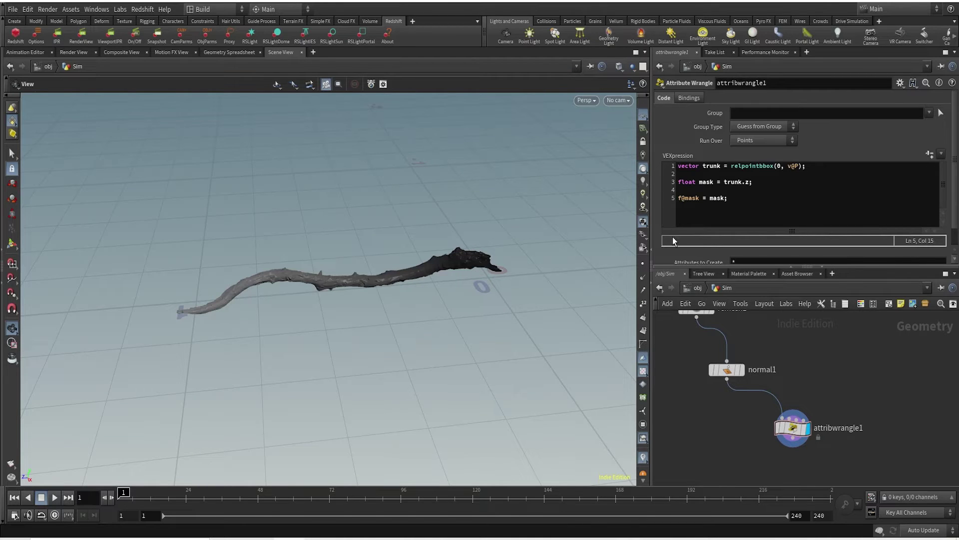
Step: Insert the VEX line mask += chf("offset"); between the float mask declaration and the f@mask assignment
key(Home)
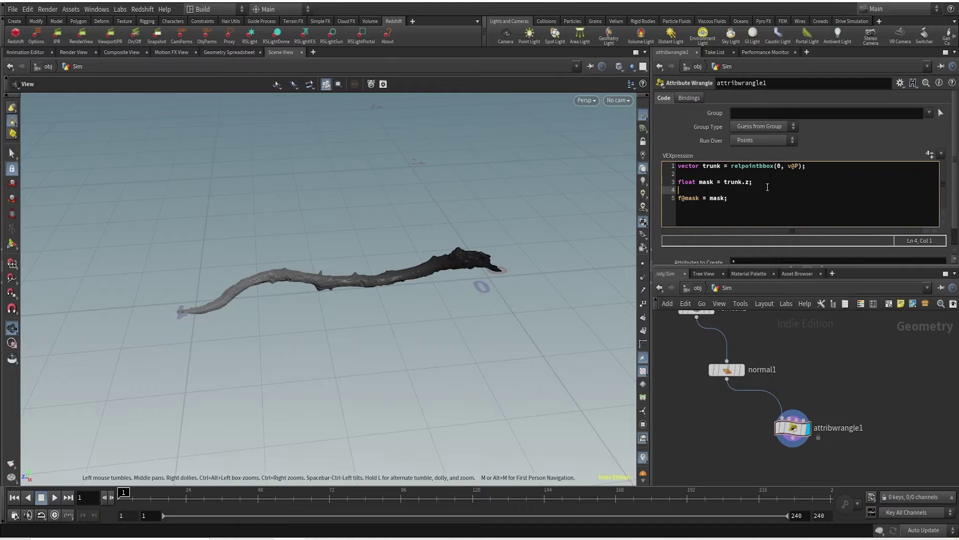
key(Return)
key(Return)
key(Up)
key(Up)
text(ma)
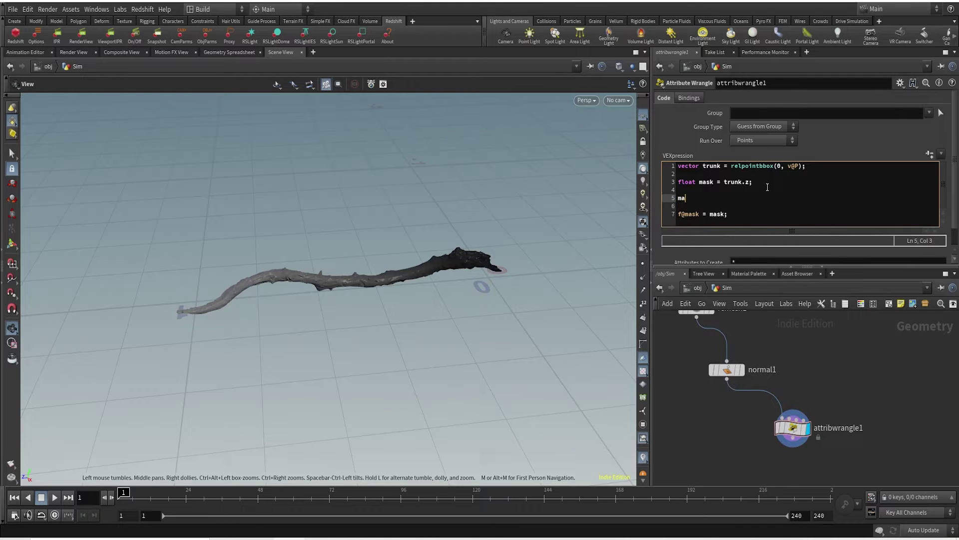
text(sk += chf("offset");)
click(803, 166)
text(;)
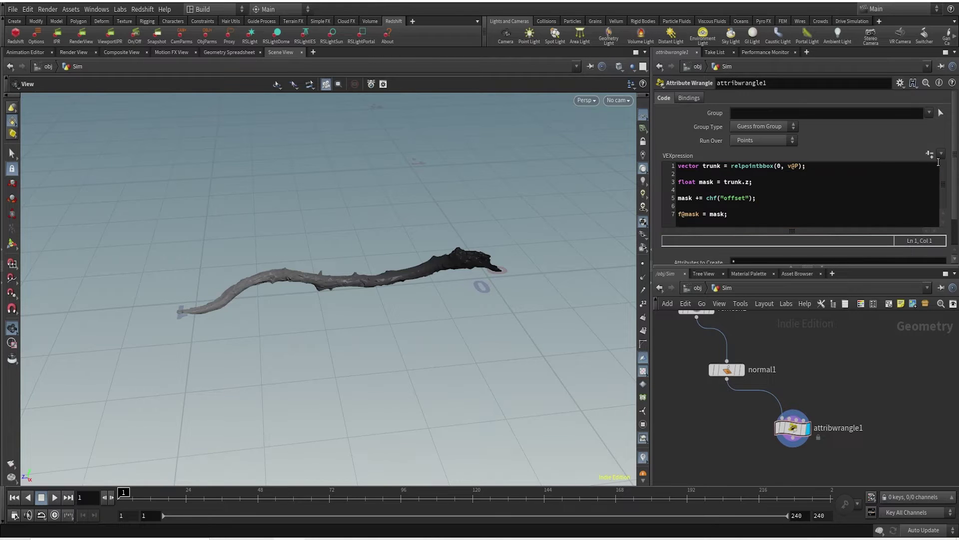
Step: Create the wrangle's Offset parameter from the code and raise it to 1
scroll(895, 249, down, 2)
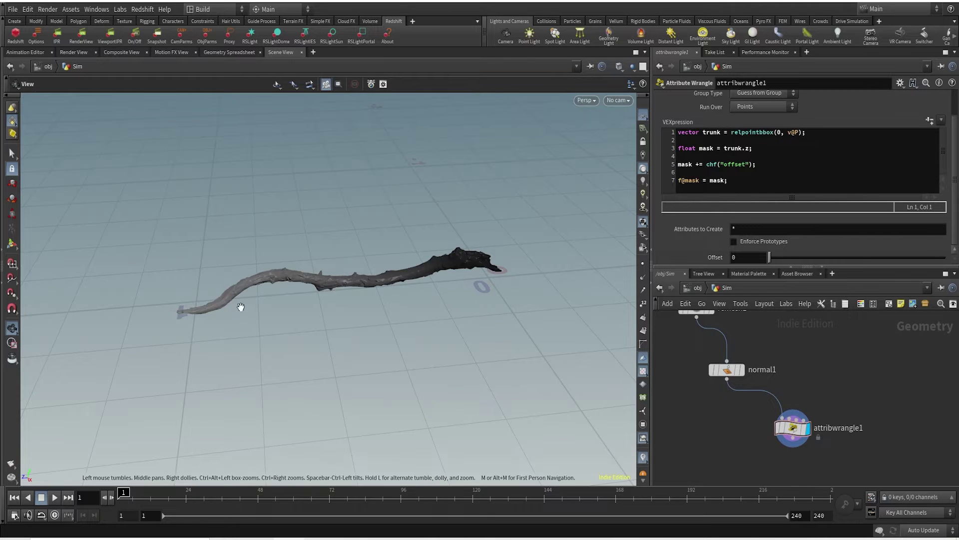
drag(769, 257, 945, 257)
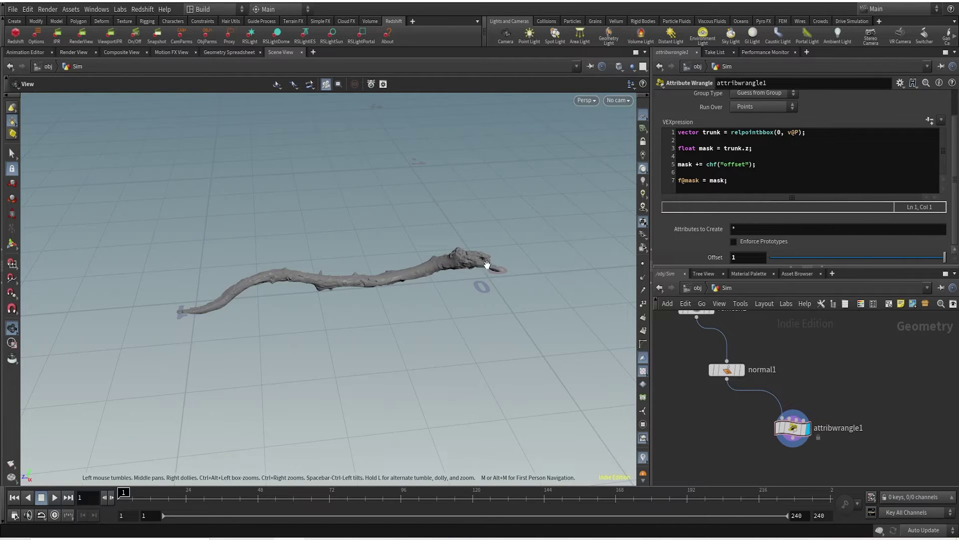
Step: Change the mask visualizer's type from Color to Marker so the mask is displayed as text on the branch
drag(501, 275, 498, 299)
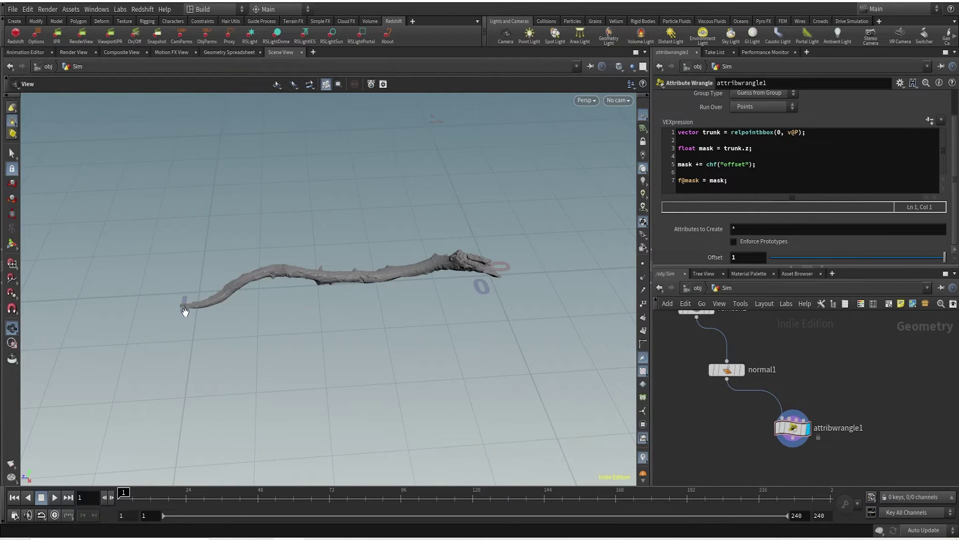
click(644, 458)
click(739, 433)
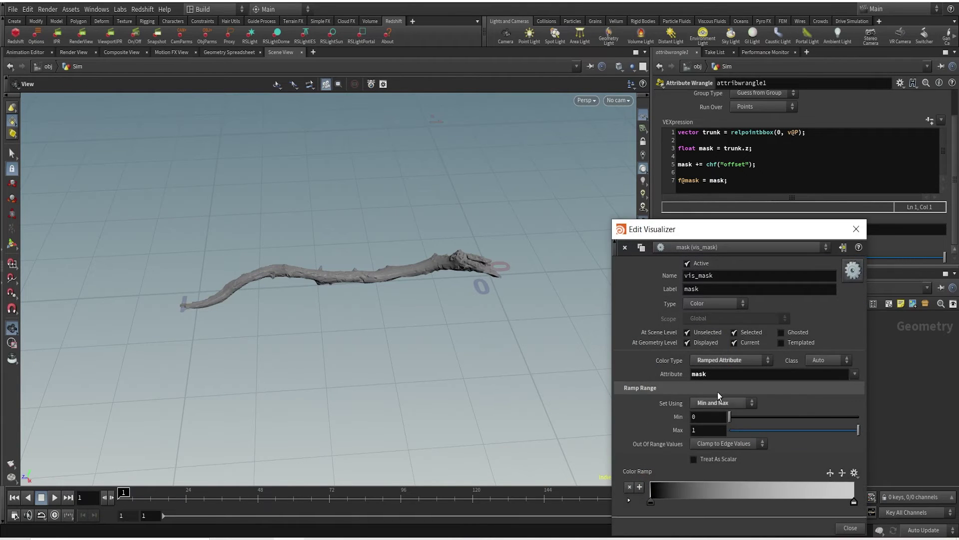
click(709, 304)
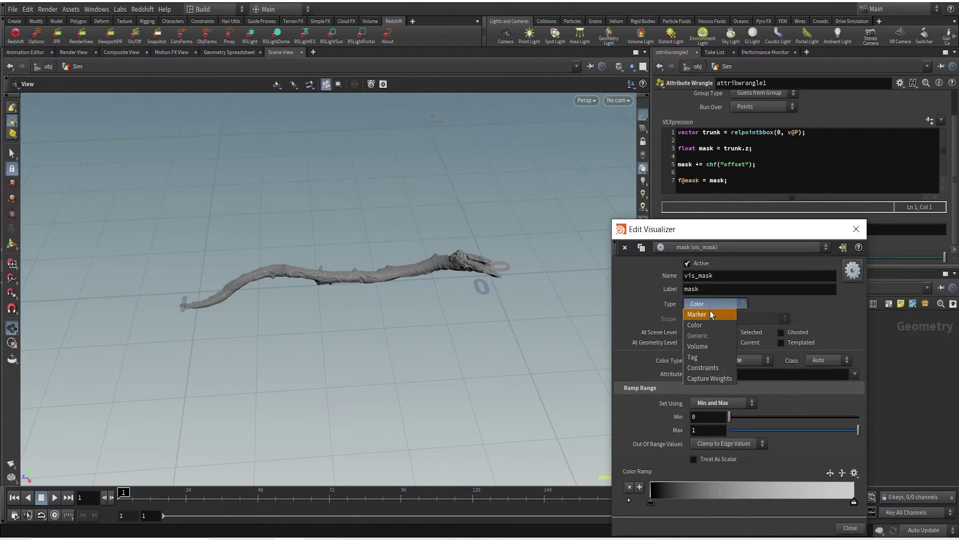
click(710, 311)
click(856, 229)
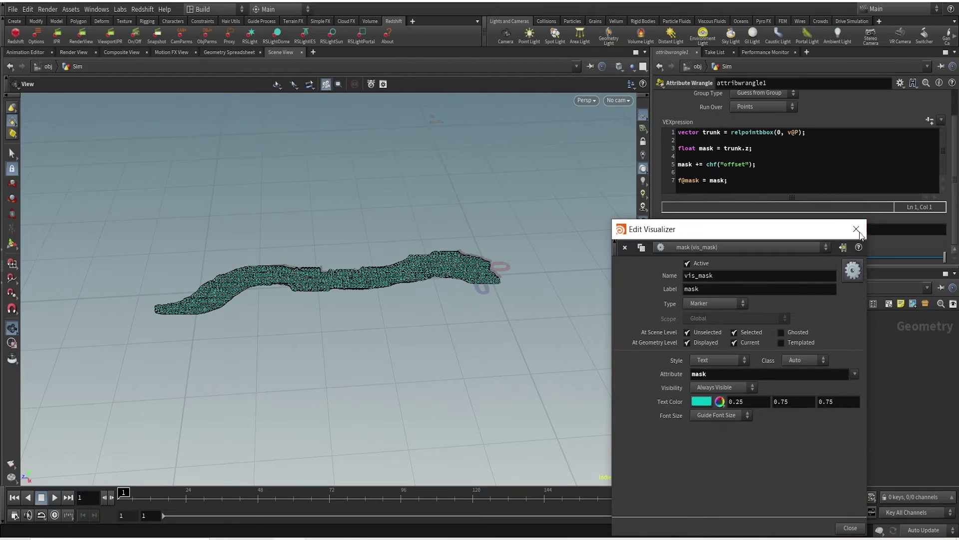
Step: Comment out the mask += chf("offset"); line to compare mask values at the branch's thick end, and restore the line
scroll(497, 290, up, 5)
scroll(559, 208, up, 10)
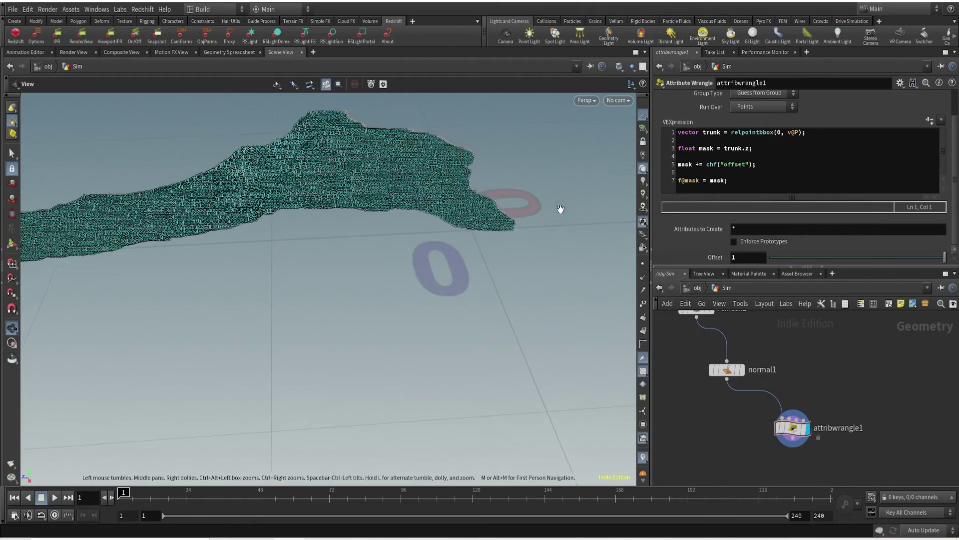
scroll(477, 217, up, 6)
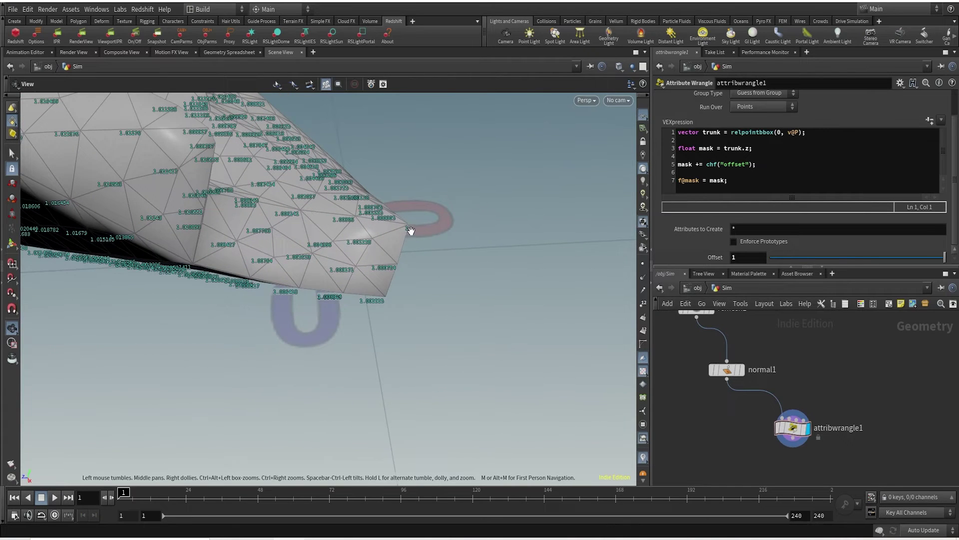
click(678, 165)
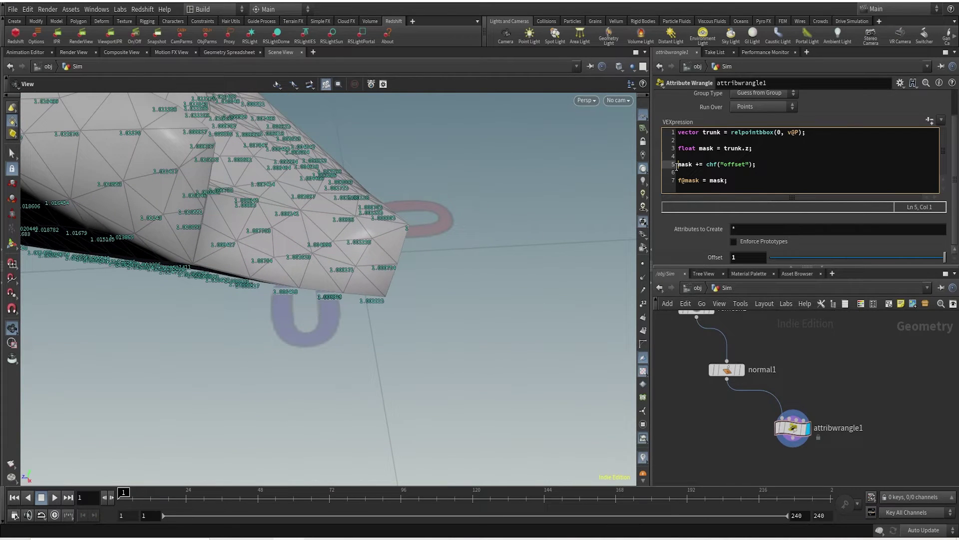
text(//)
click(724, 199)
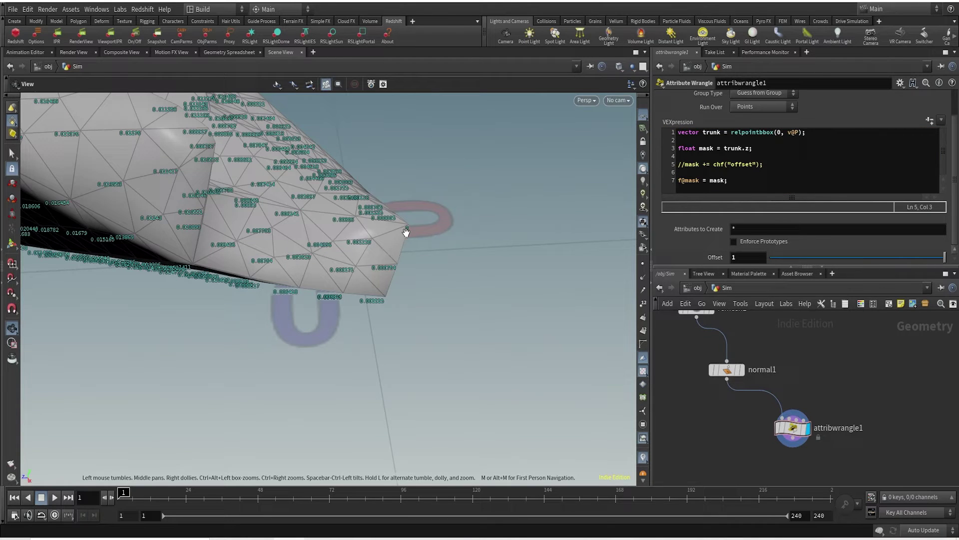
click(683, 167)
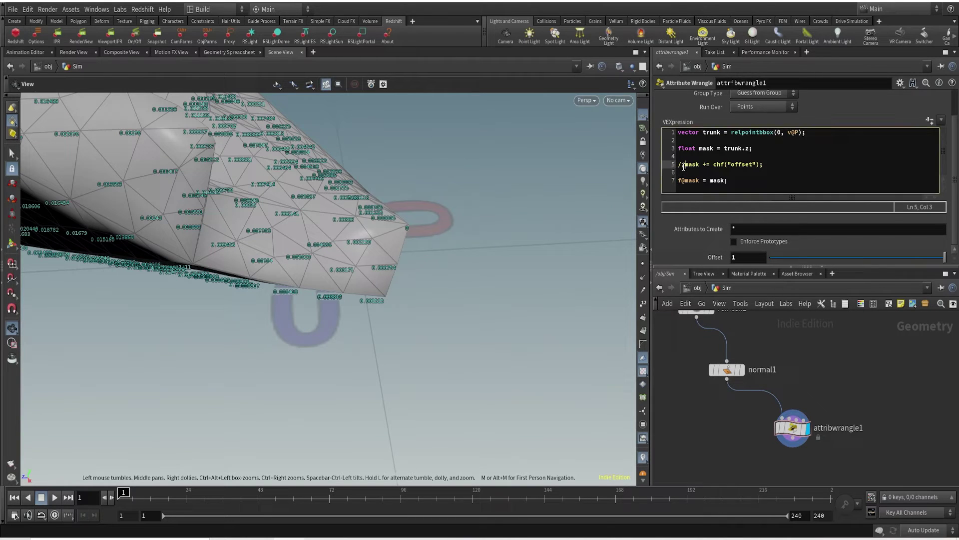
key(BackSpace)
key(BackSpace)
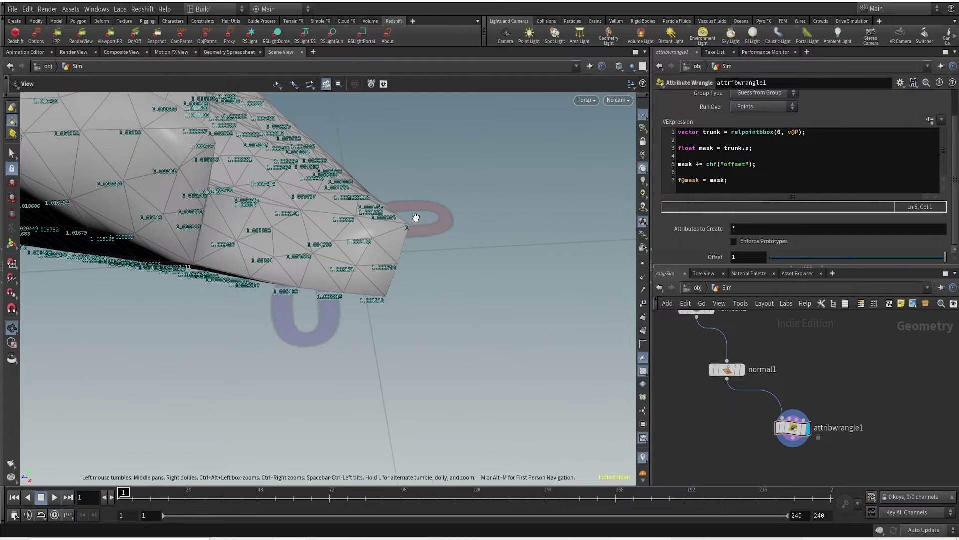
Step: Compare mask values at the branch's thin tip by commenting out the mask += chf("offset"); line and re-enabling it
right_drag(322, 237, 68, 263)
drag(69, 263, 417, 204)
right_drag(418, 204, 471, 67)
right_drag(140, 275, 293, 197)
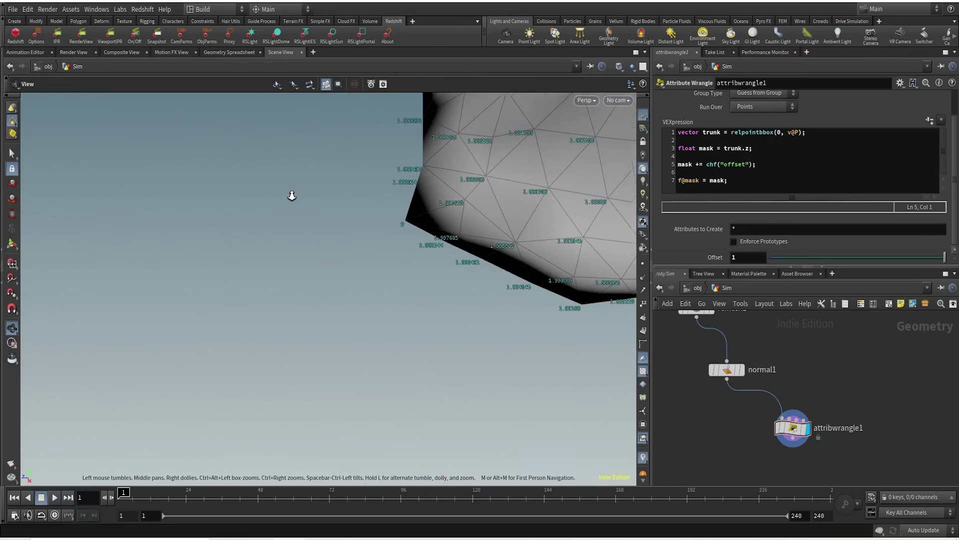
middle_drag(370, 238, 283, 232)
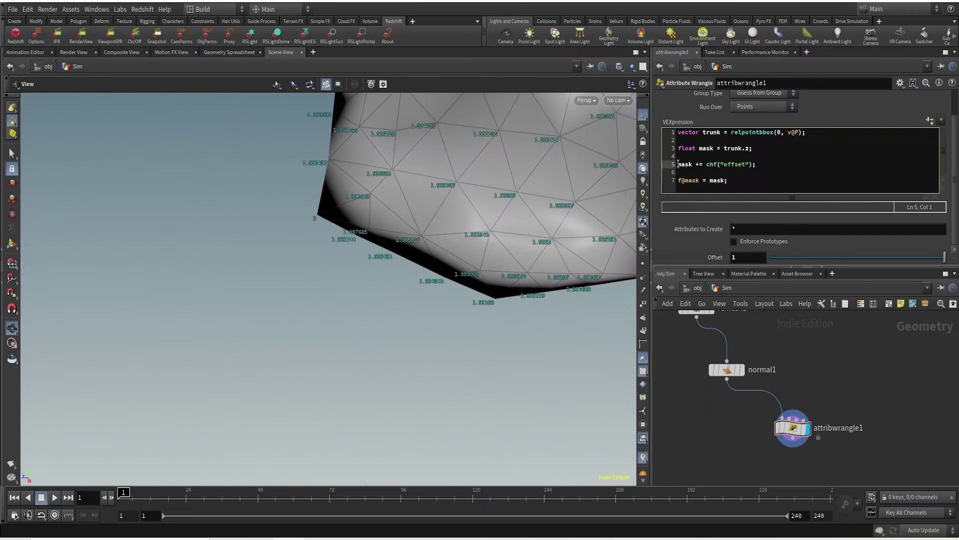
text(//)
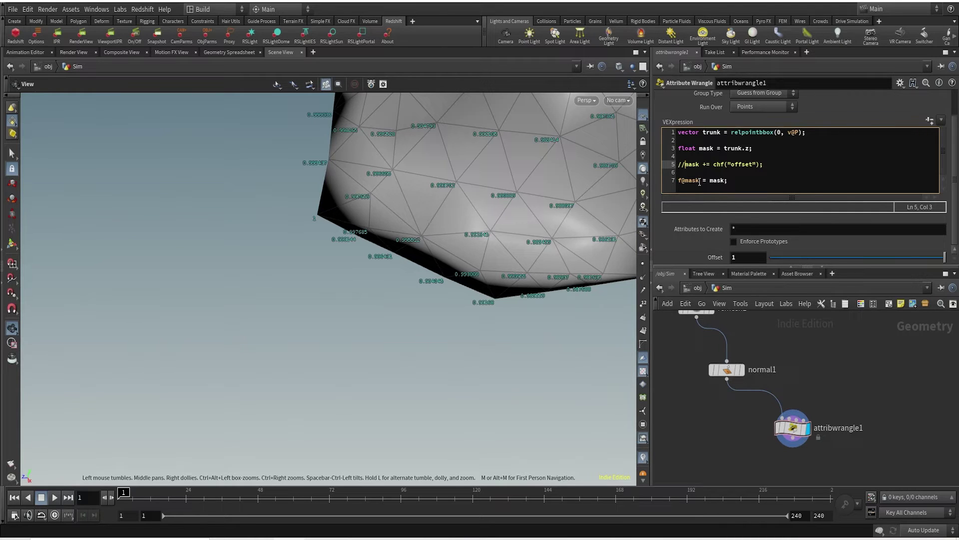
key(BackSpace)
key(BackSpace)
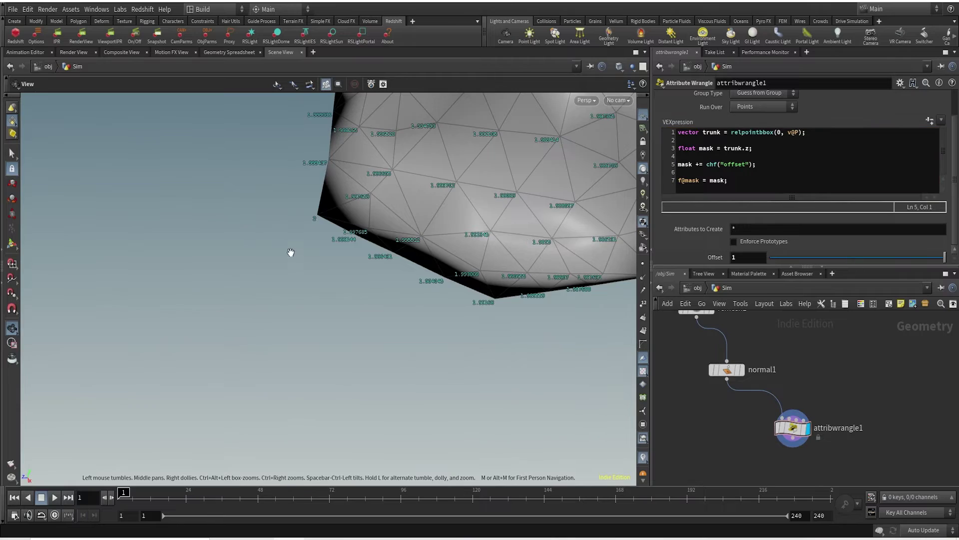
Step: Edit the wrangle's parameter interface to give the Offset parameter a range minimum of -1
scroll(331, 218, down, 10)
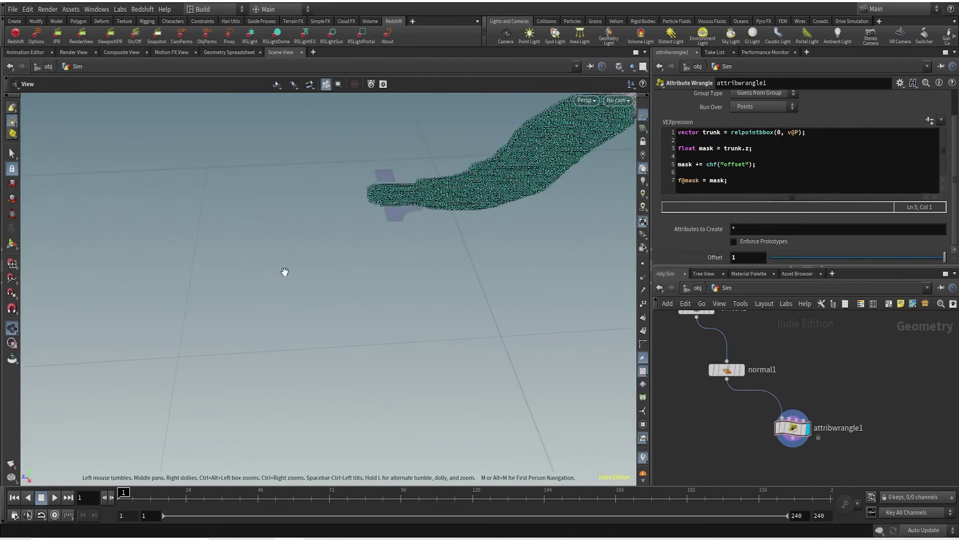
drag(283, 270, 606, 240)
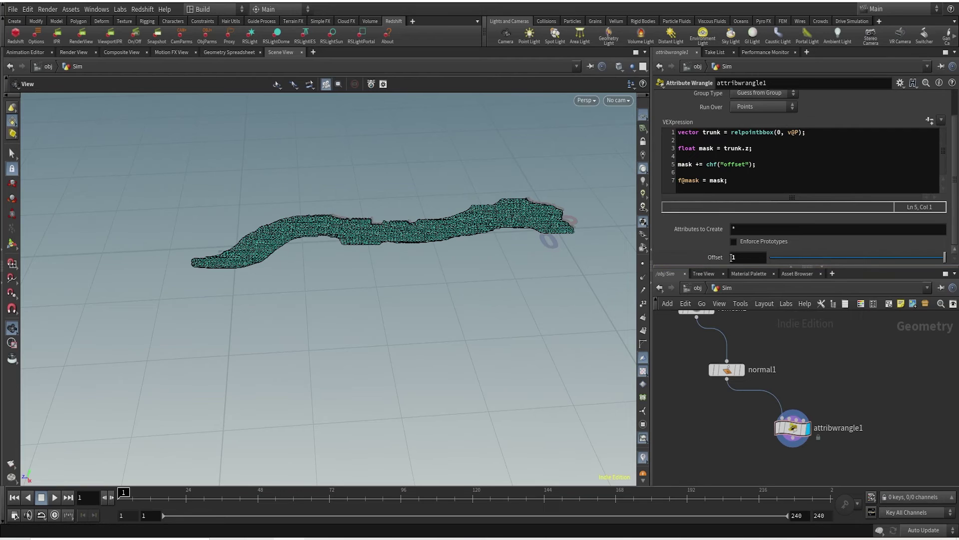
drag(954, 195, 954, 155)
click(899, 83)
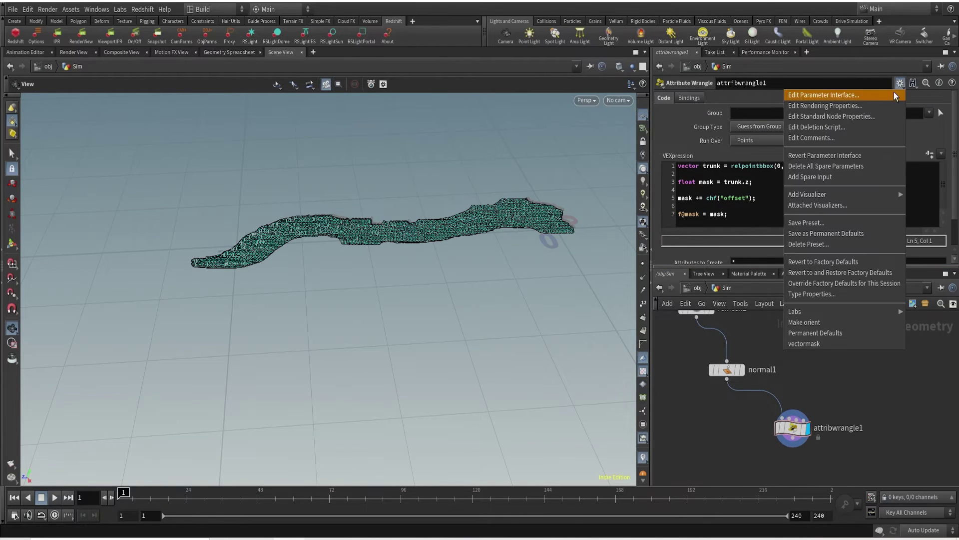
click(868, 95)
click(662, 310)
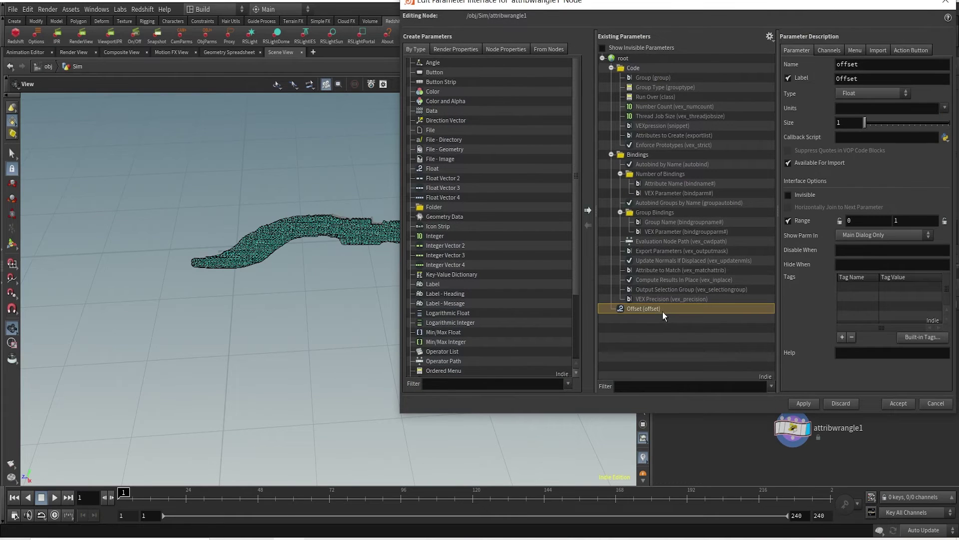
click(866, 222)
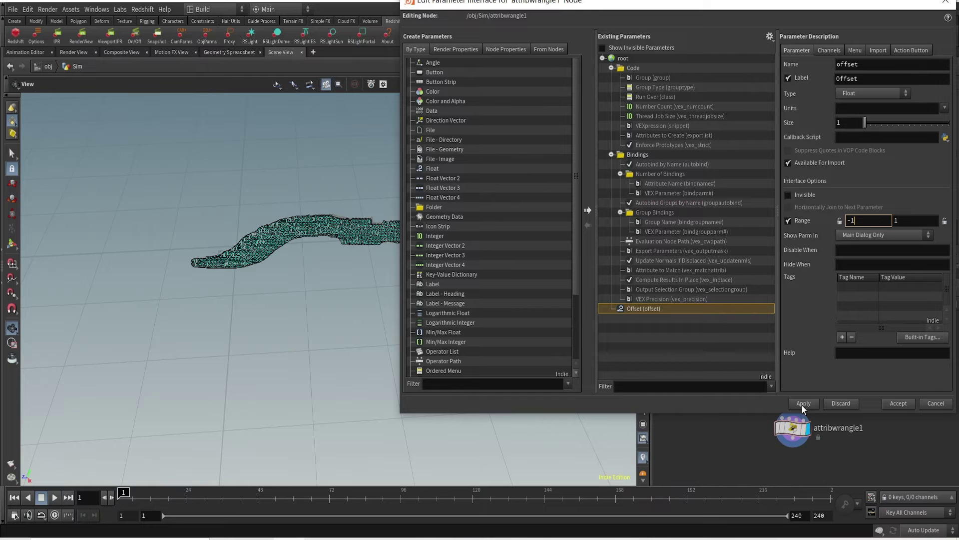
key(Return)
click(901, 405)
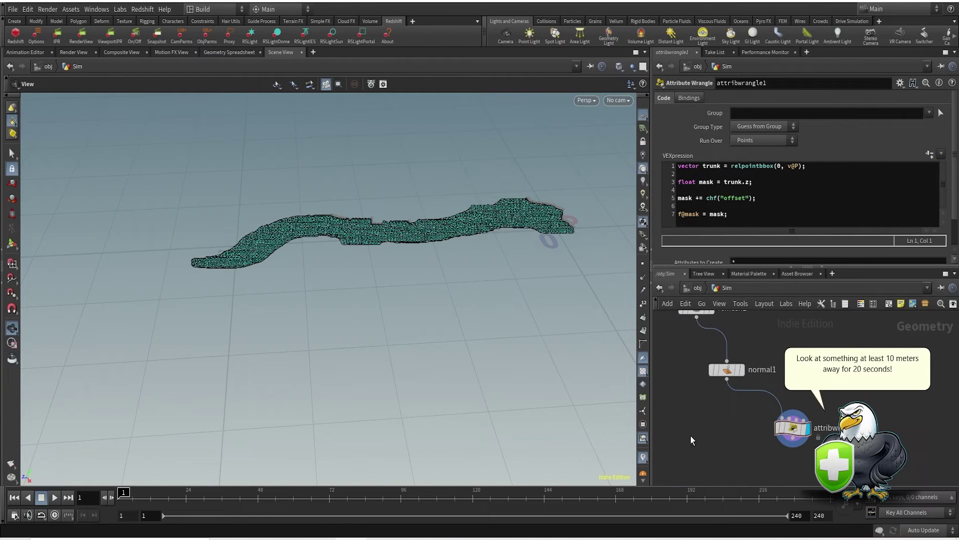
Step: Dismiss the break reminder and lower the wrangle's Offset to -1
click(839, 467)
scroll(957, 176, down, 2)
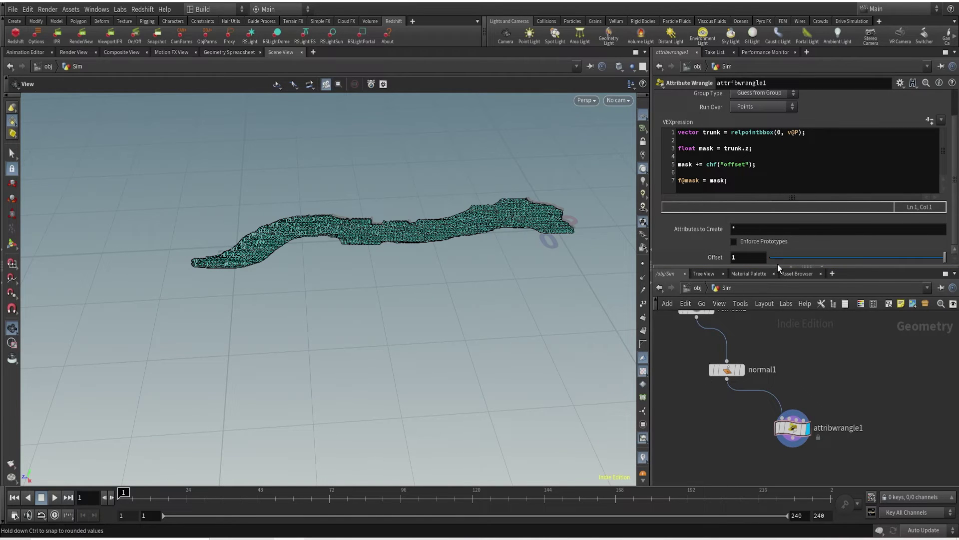
drag(793, 259, 722, 256)
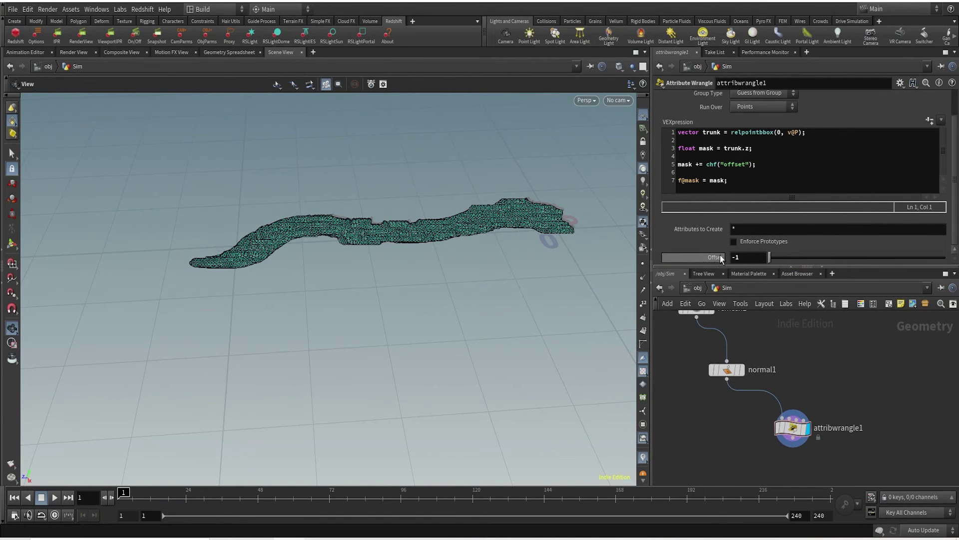
Step: With Offset at -1, compare the thick end's mask values by commenting out the offset line and restoring it
scroll(550, 230, up, 10)
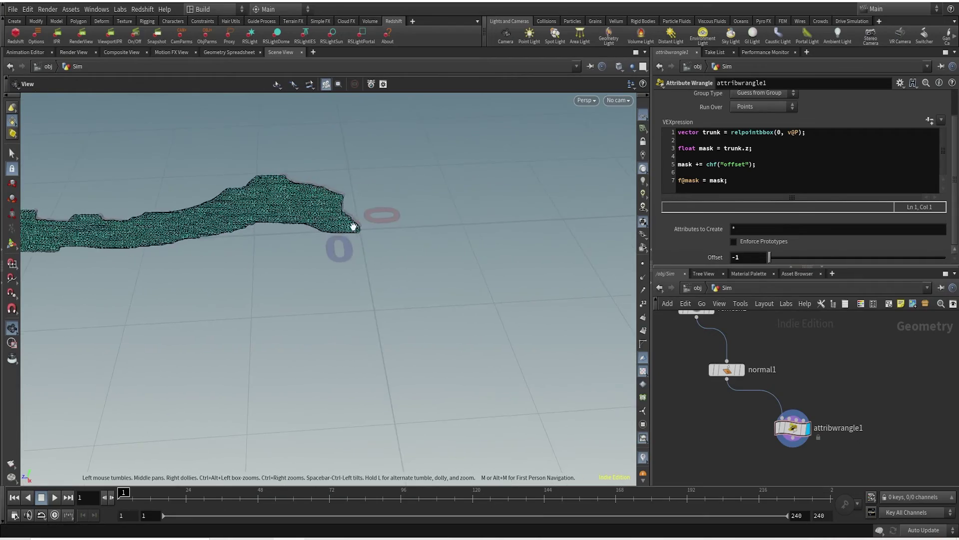
scroll(367, 168, up, 8)
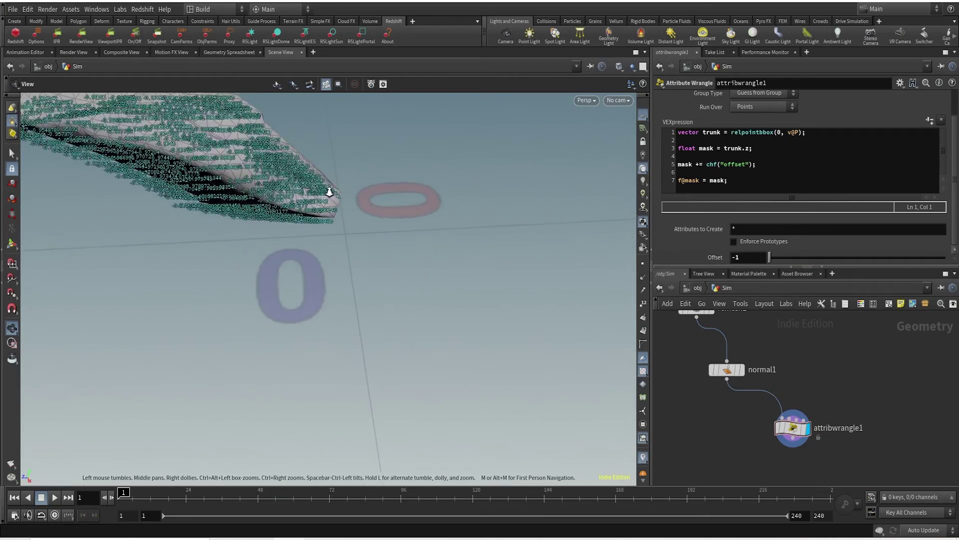
scroll(368, 169, up, 3)
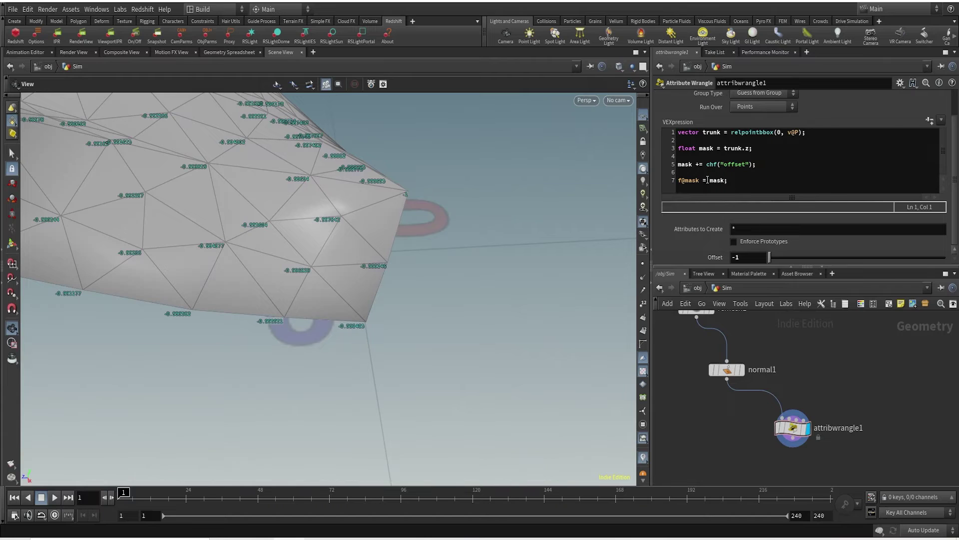
click(678, 164)
text(//)
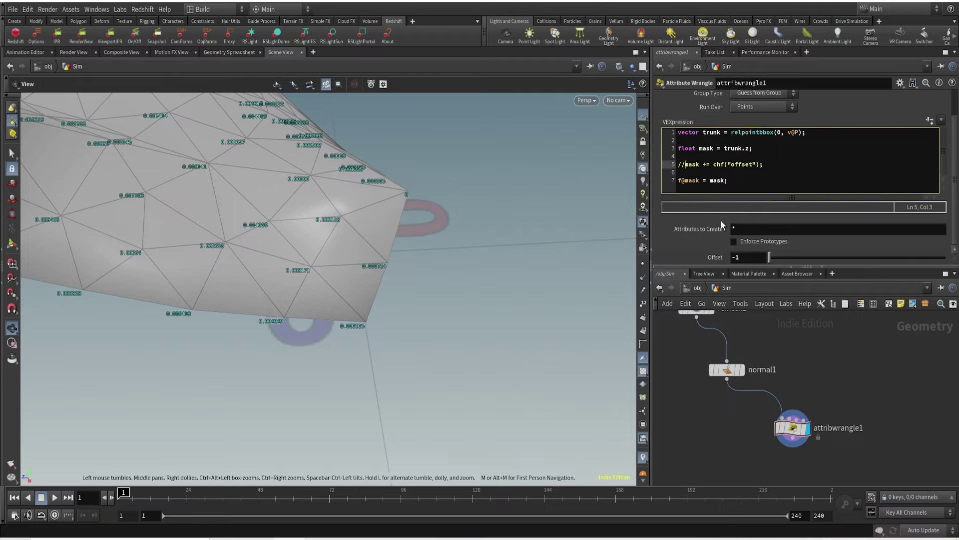
key(BackSpace)
key(BackSpace)
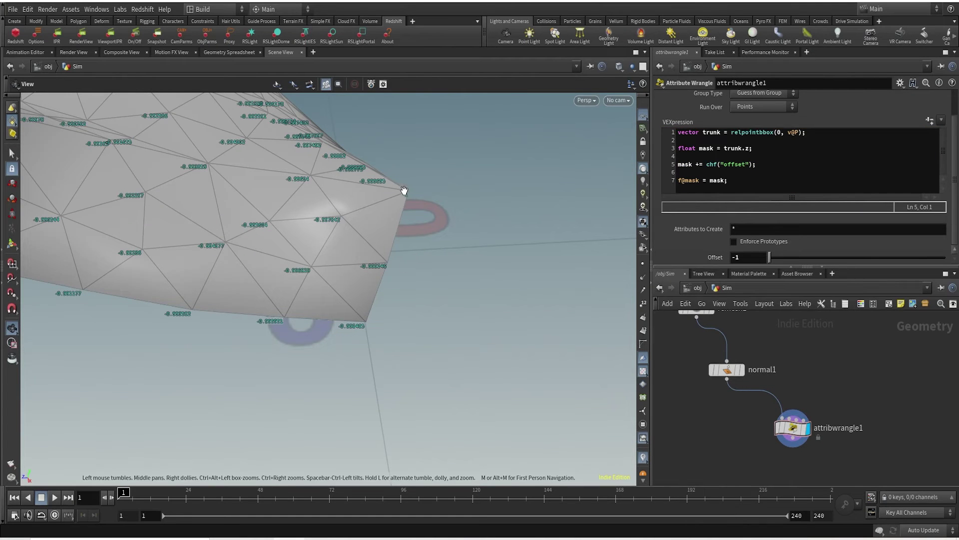
Step: Check the thin tip's mask values at Offset -1 against those with the offset line commented out, and re-enable the line
key(h)
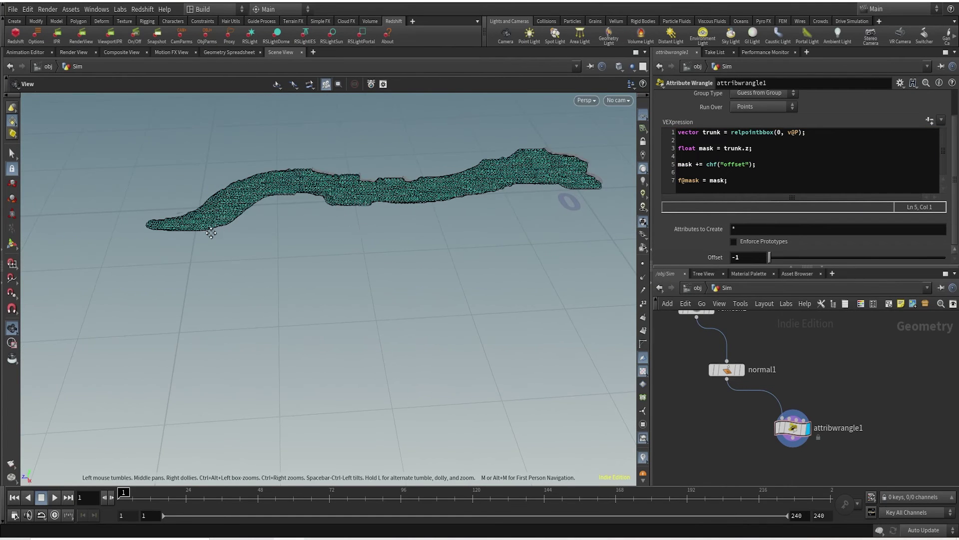
scroll(313, 218, up, 2)
scroll(312, 219, up, 2)
scroll(224, 216, up, 8)
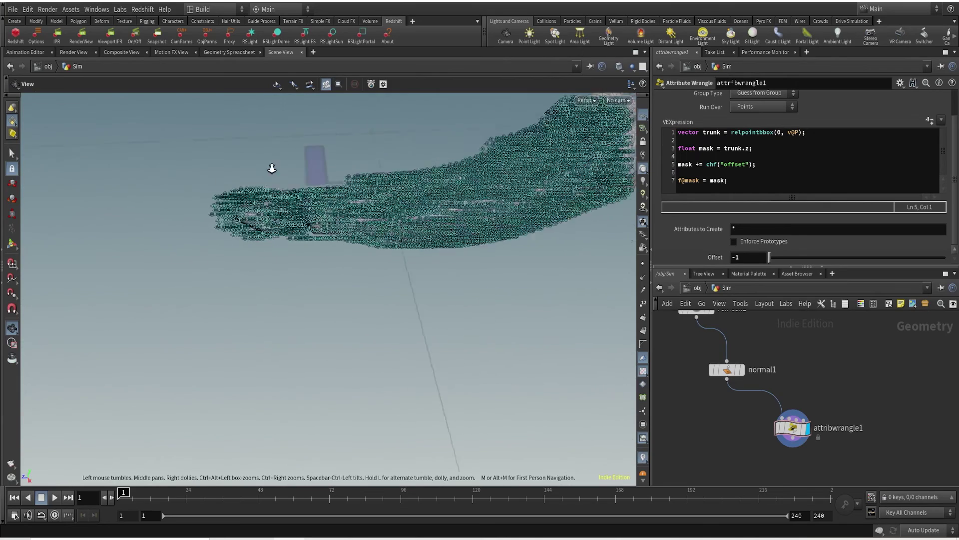
click(680, 165)
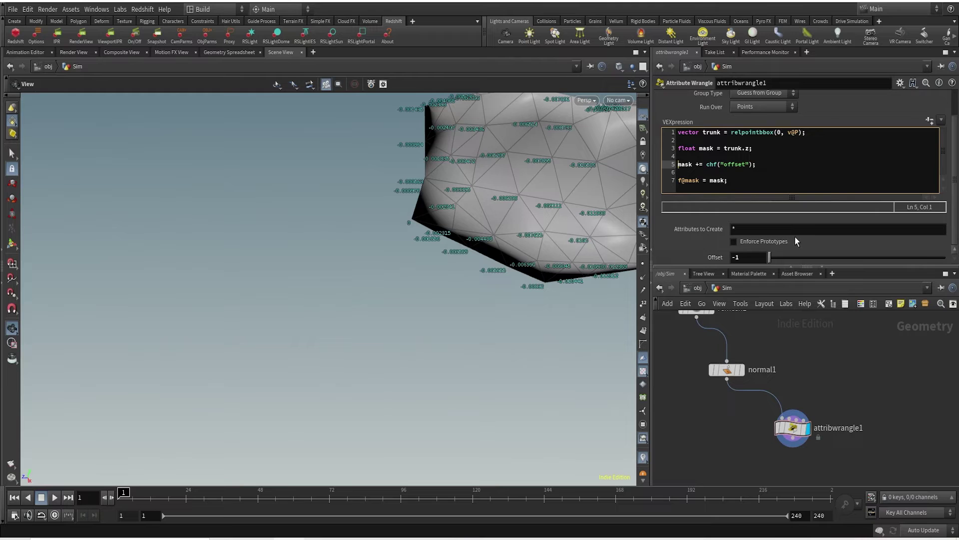
text(//)
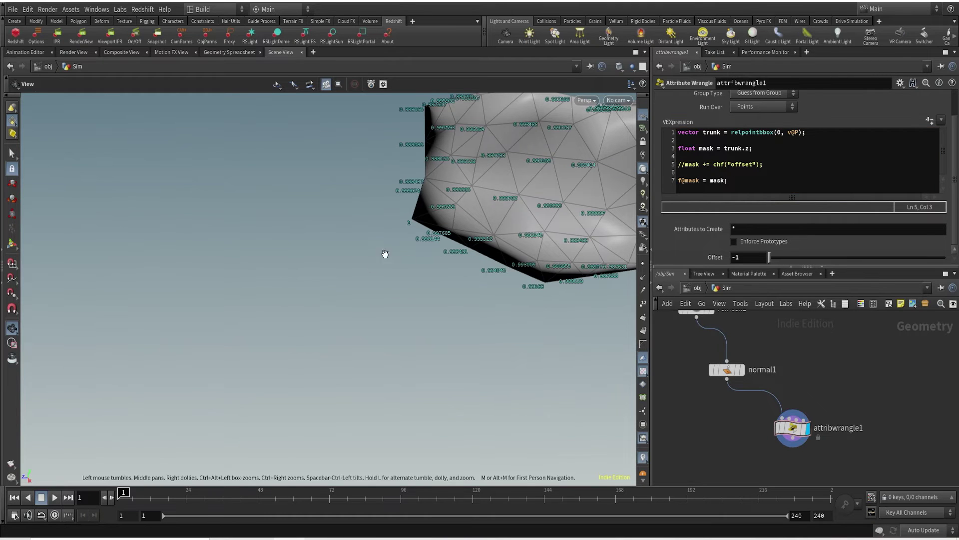
click(684, 165)
key(BackSpace)
key(BackSpace)
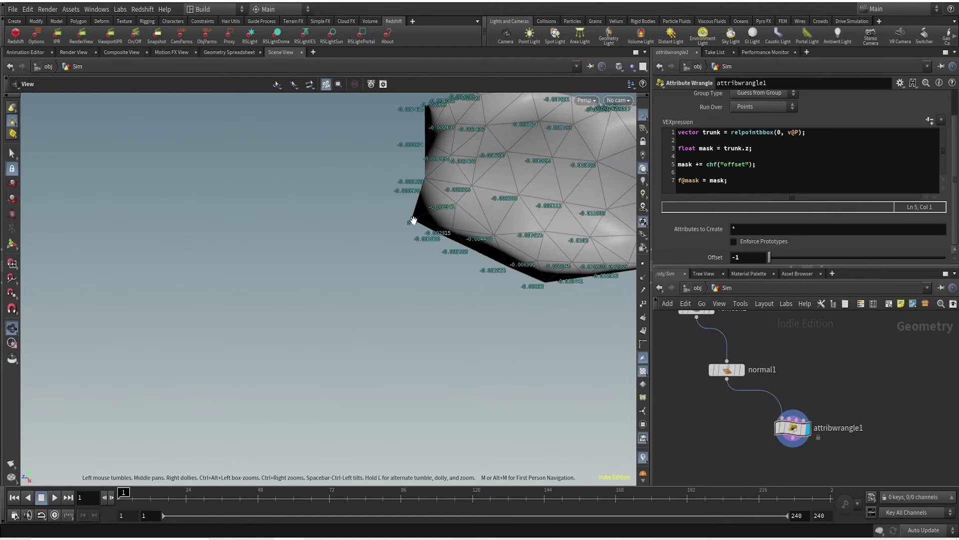
Step: Raise the wrangle's Offset to 1 and add the line mask = clamp(mask,0,1); below the offset line in the VEX code
key(h)
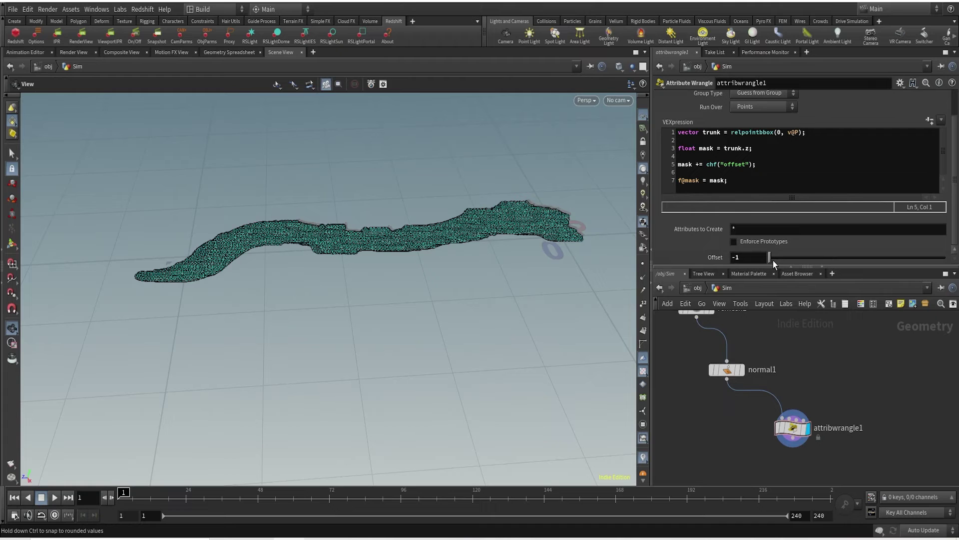
drag(773, 259, 944, 254)
click(766, 168)
key(Return)
key(Return)
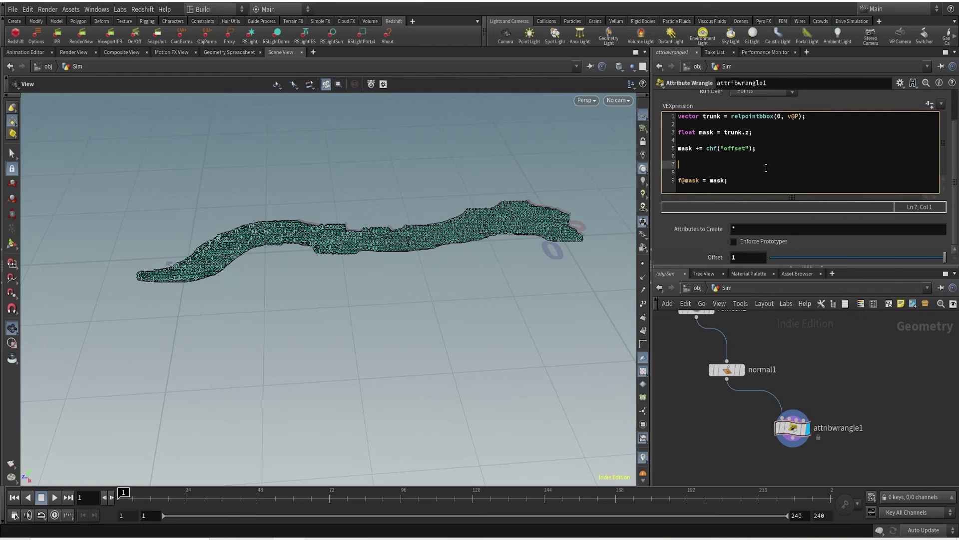
text(mask)
key(BackSpace)
text(clamp()
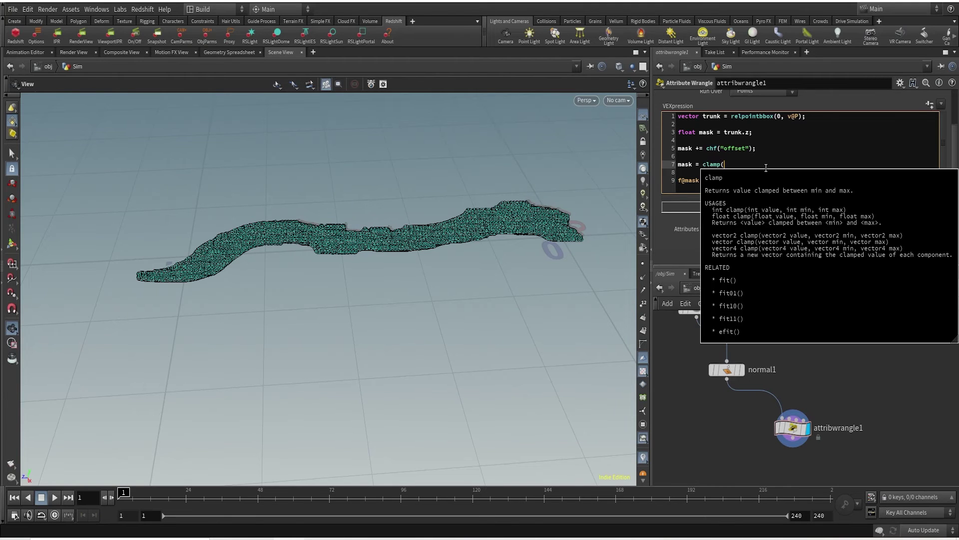
text(mask,)
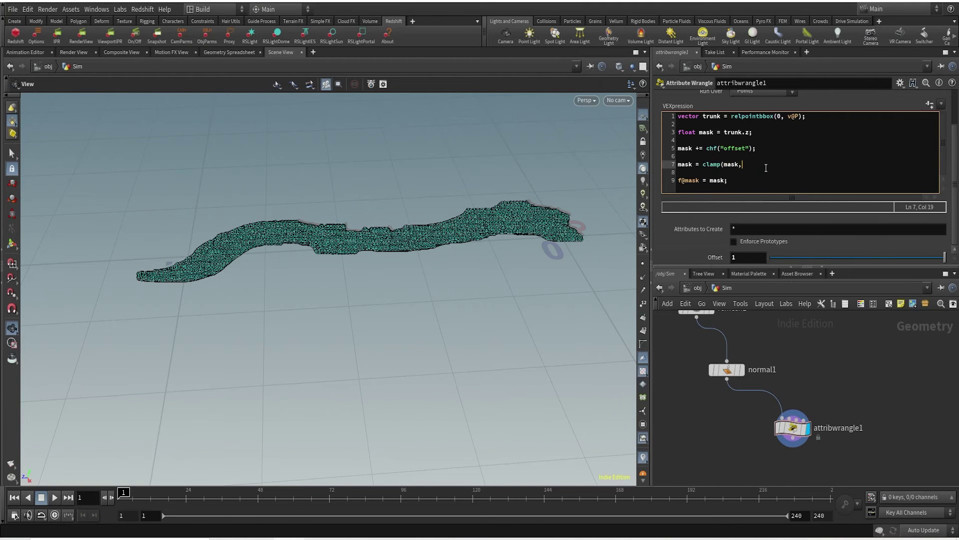
text(0,1);)
Step: Change the mask visualizer's type to Color with the Ramped Attribute color type
click(644, 459)
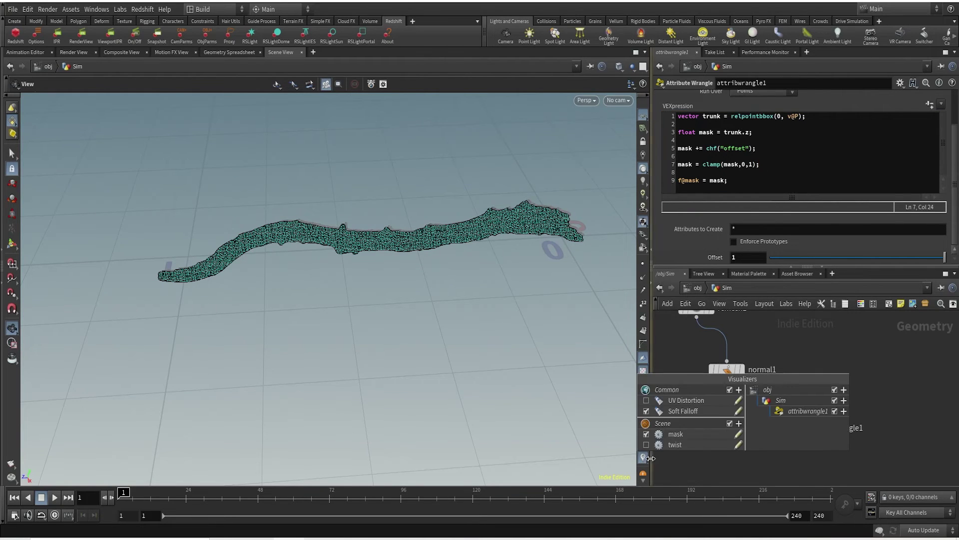
click(742, 435)
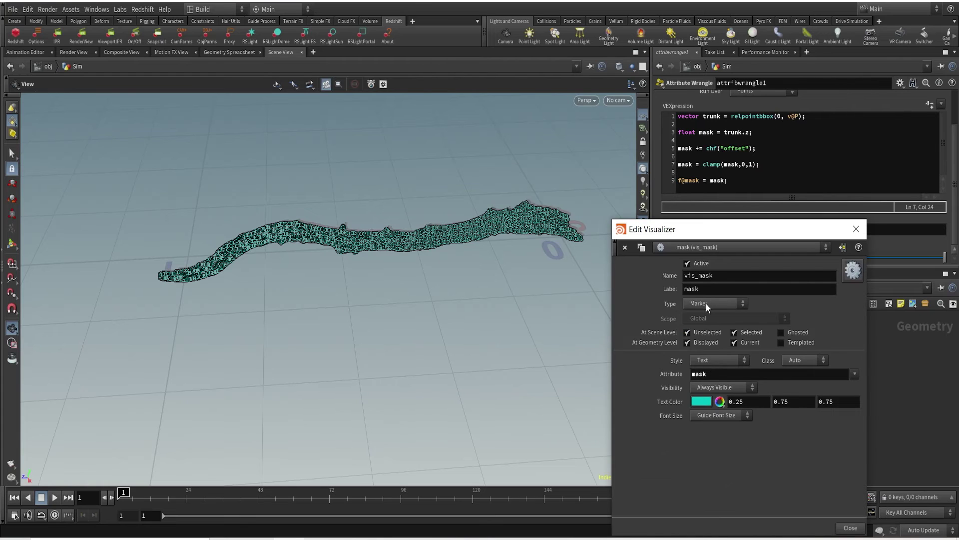
click(707, 304)
click(707, 329)
click(720, 360)
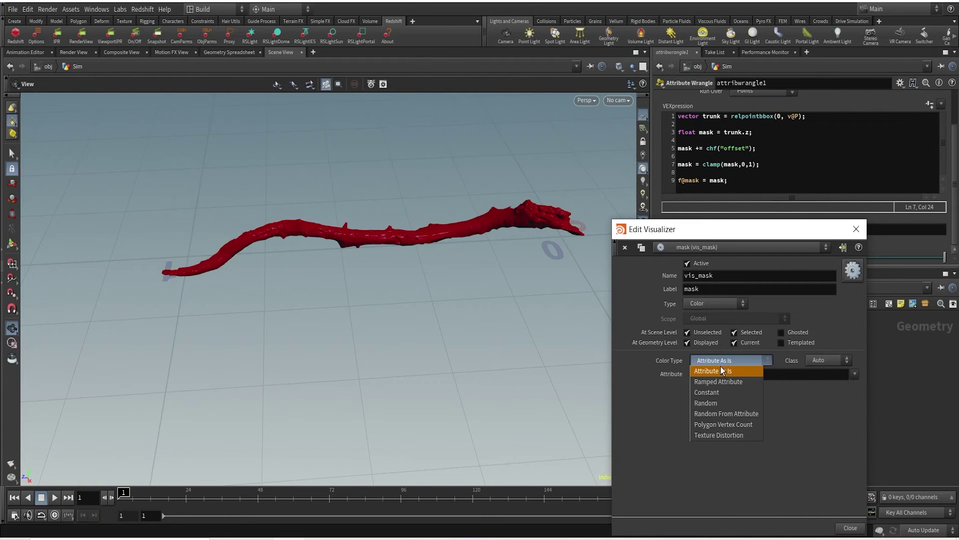
click(718, 383)
click(844, 247)
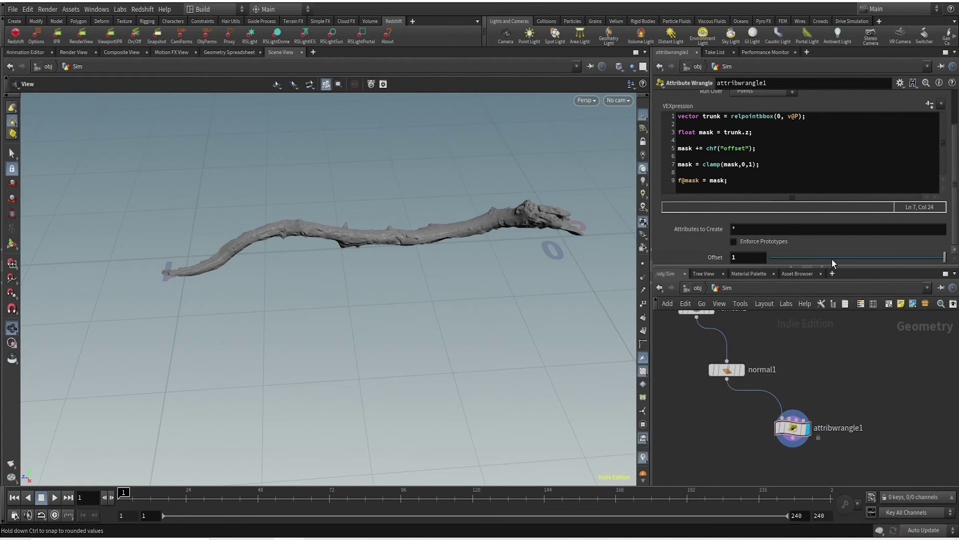
Step: Examine how the clamped mask's coloring shifts along the branch by sweeping Offset between -1 and 1, ending at 1
drag(832, 259, 699, 262)
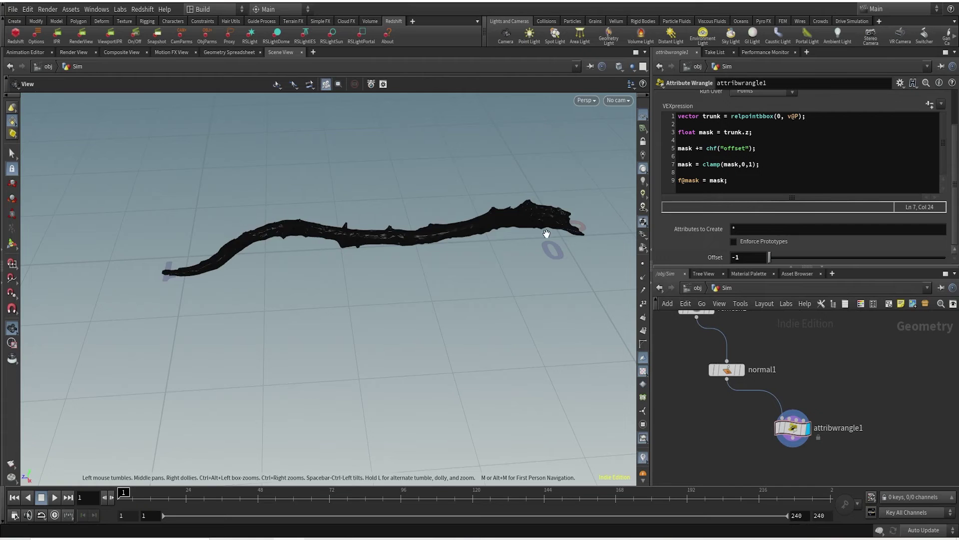
drag(545, 233, 470, 234)
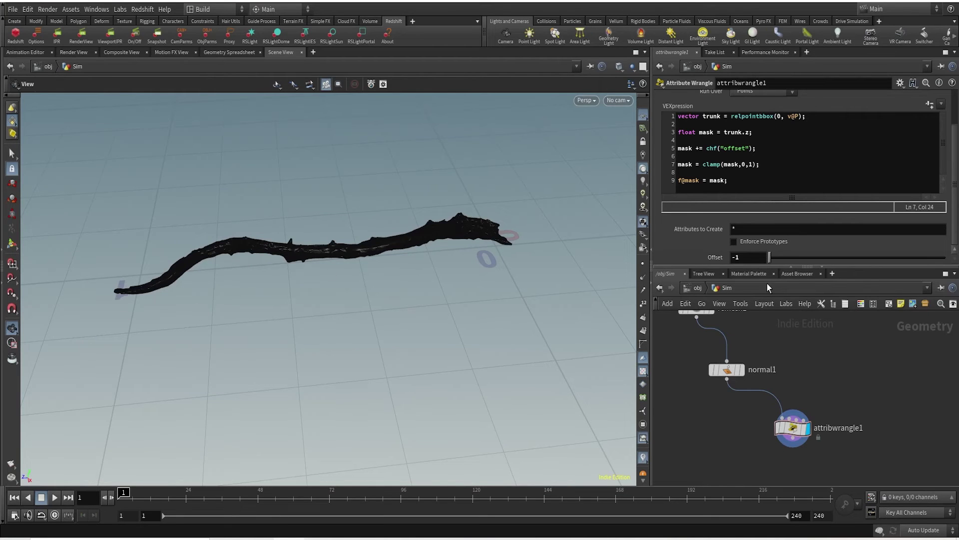
drag(775, 259, 955, 240)
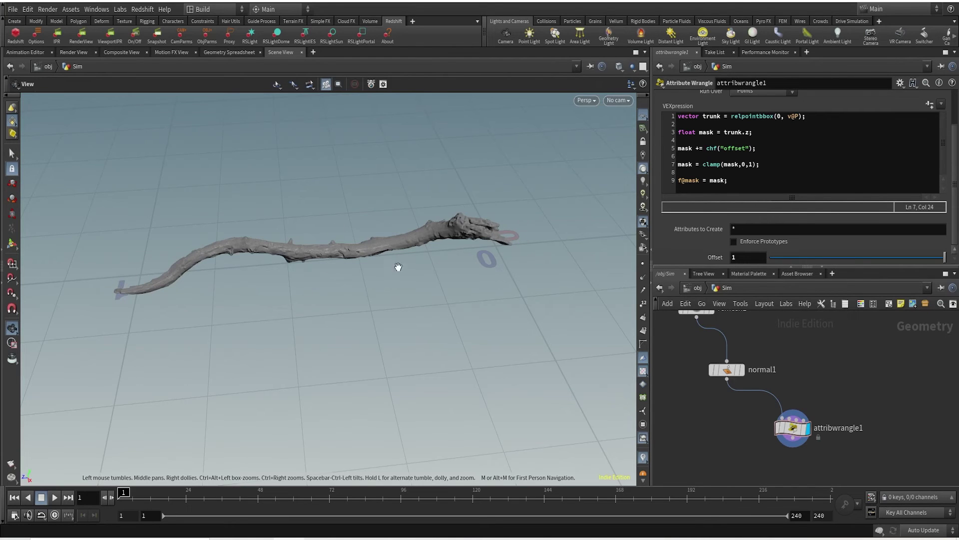
drag(835, 256, 666, 276)
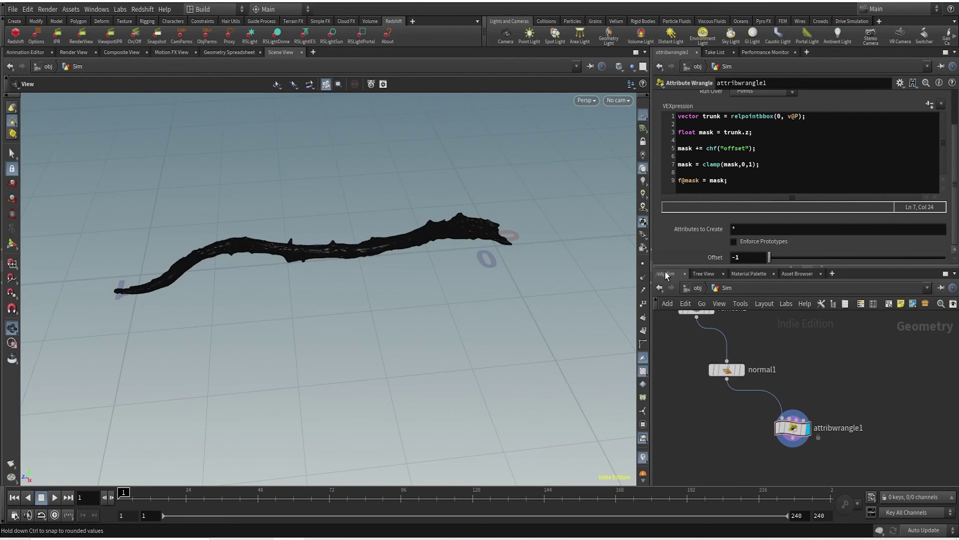
drag(777, 269, 950, 257)
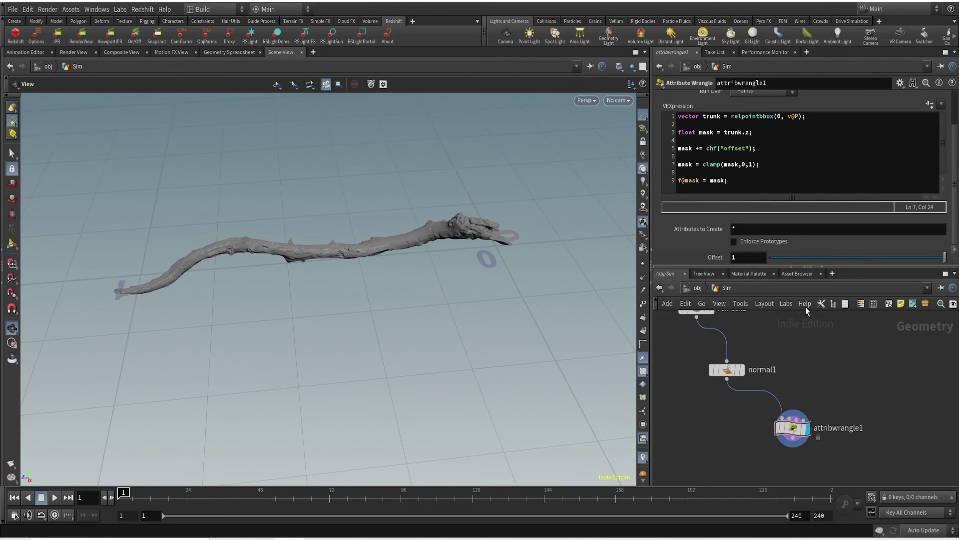
Step: Straighten the wrangle's position below normal1, duplicate it, and insert the copy between normal1 and the original wrangle
middle_drag(819, 395, 844, 332)
drag(817, 374, 767, 399)
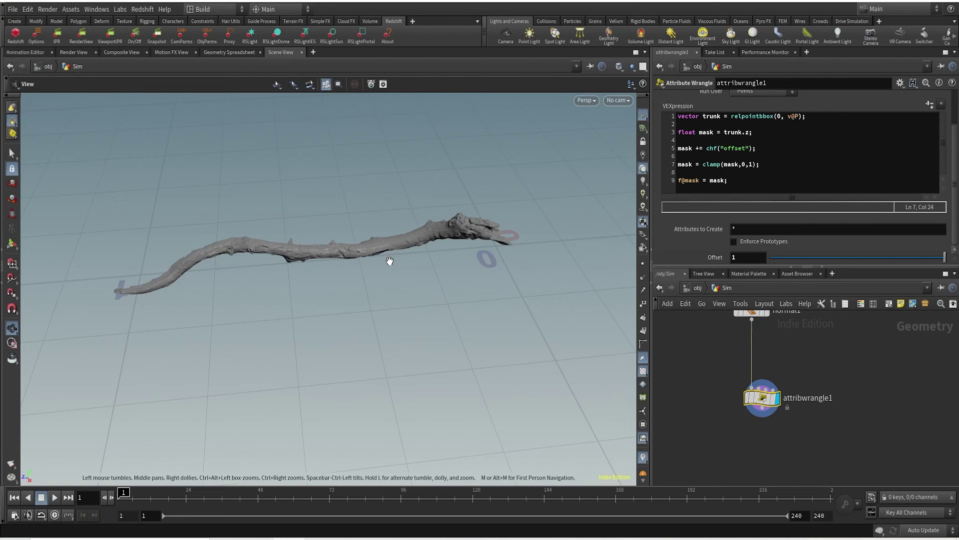
mouse_move(786, 397)
middle_down()
mouse_move(789, 359)
mouse_move(788, 378)
middle_up()
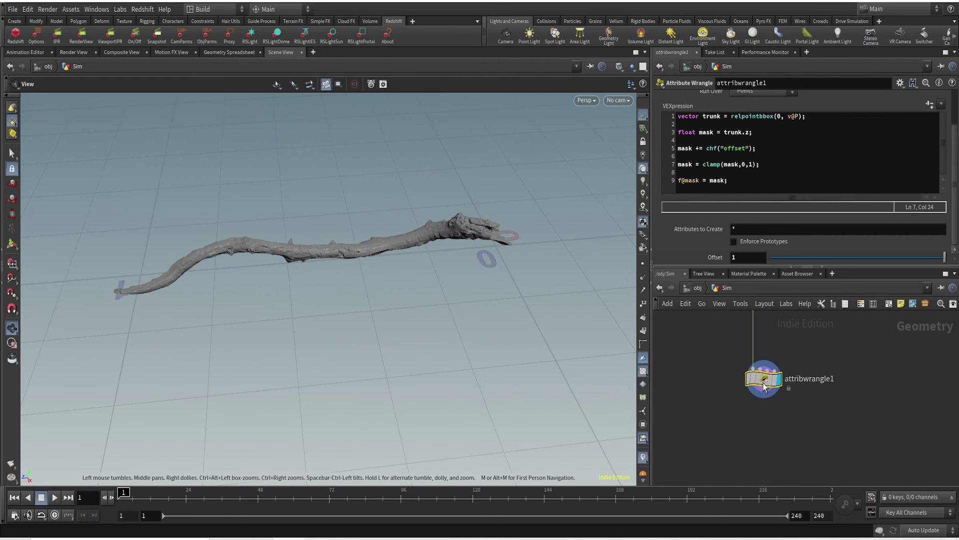
alt+drag(767, 379, 803, 350)
middle_drag(809, 394, 821, 418)
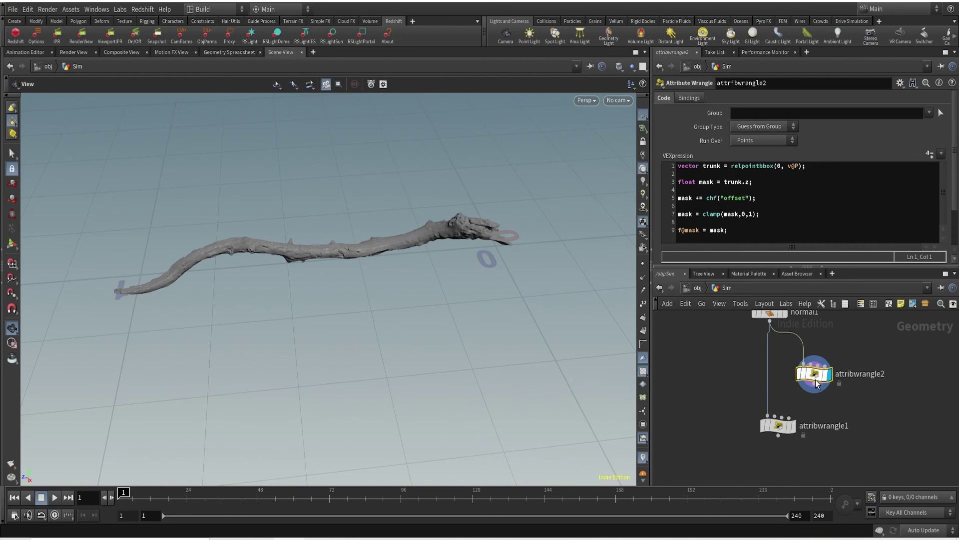
drag(806, 377, 762, 378)
scroll(786, 383, up, 2)
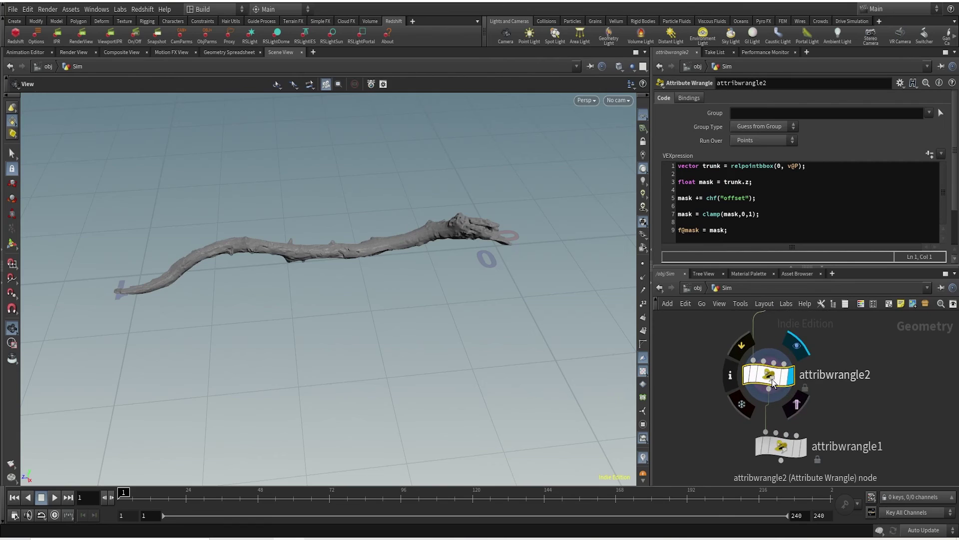
Step: Rename the original wrangle mask_attrib and the inserted copy above it twist_attrib
double_click(855, 447)
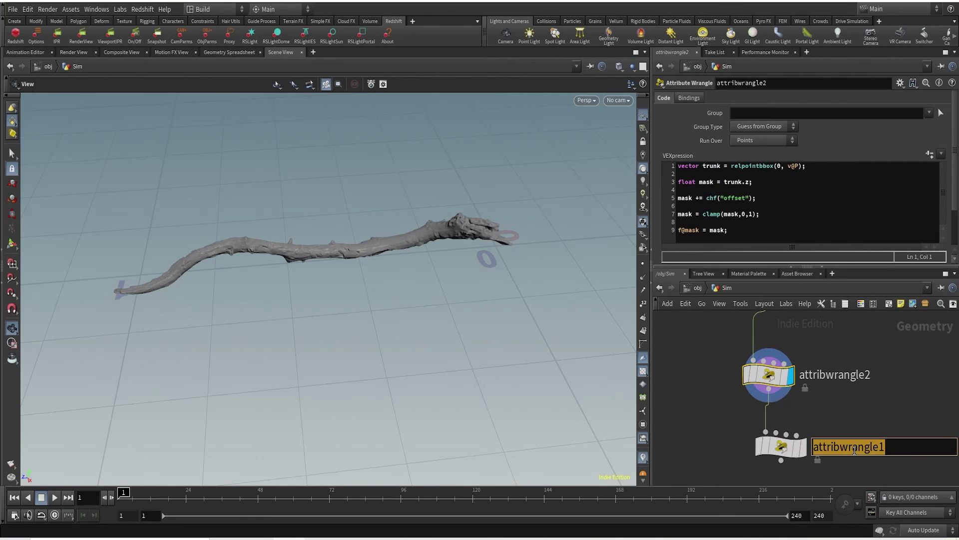
text(mask_a)
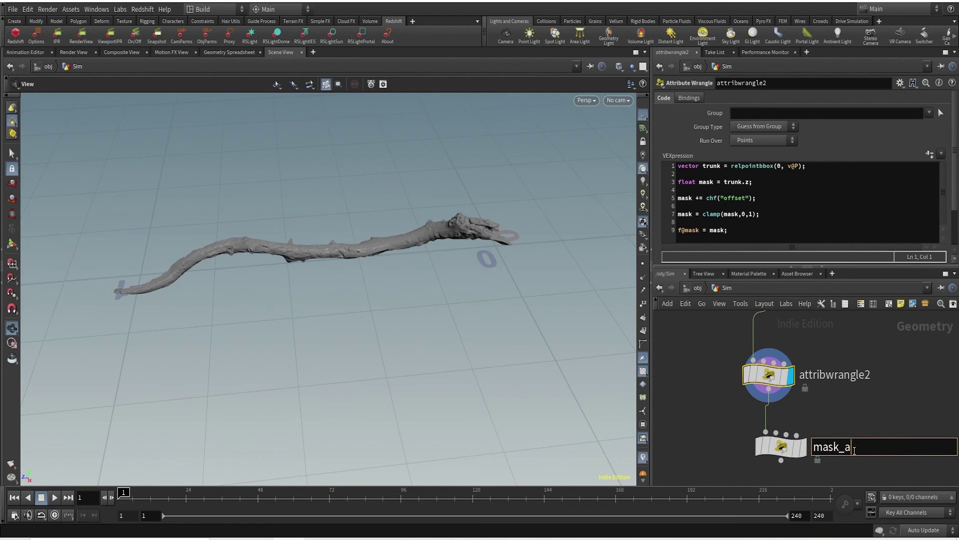
text(ttrib)
key(Return)
double_click(849, 376)
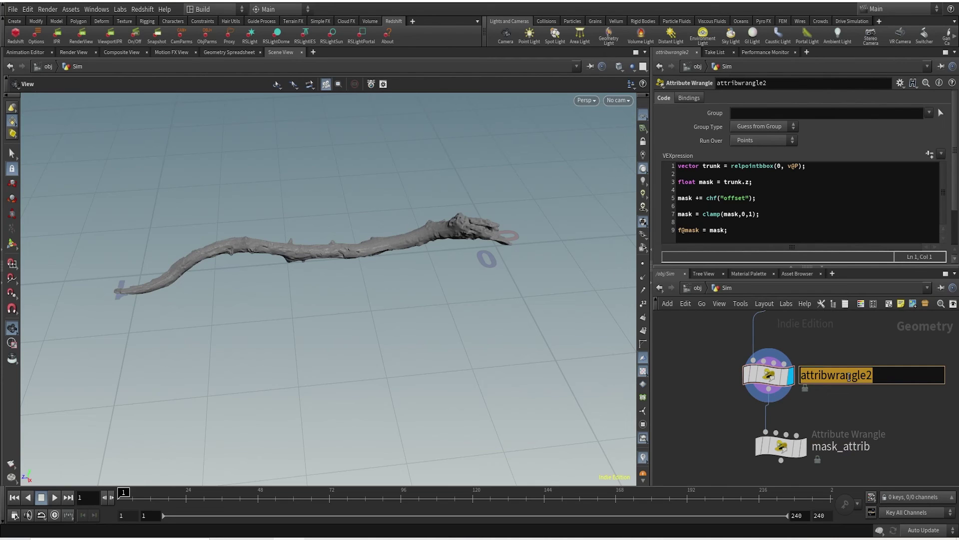
text(twist_)
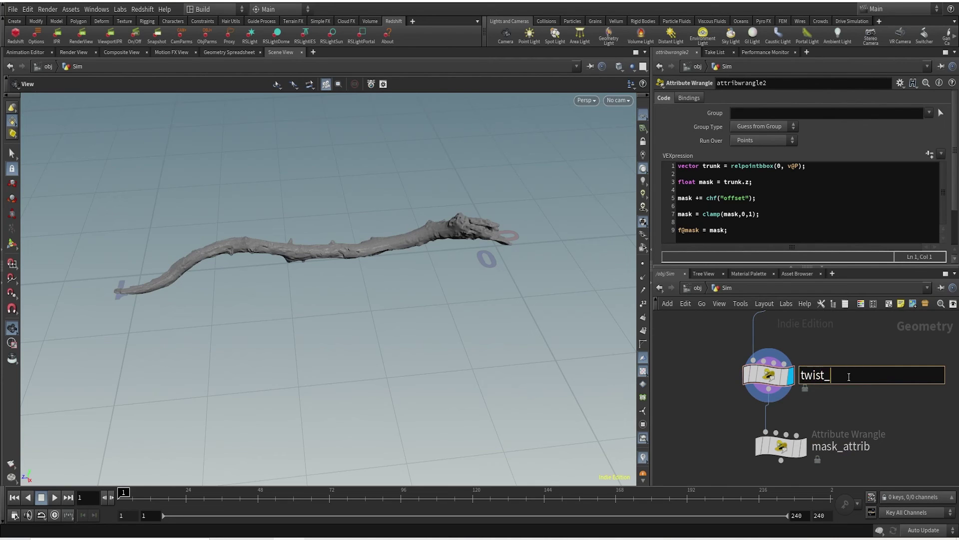
text(attrib)
key(Return)
Step: In twist_attrib's VEX code, change the output attribute on the last line from f@mask to f@twist
click(769, 374)
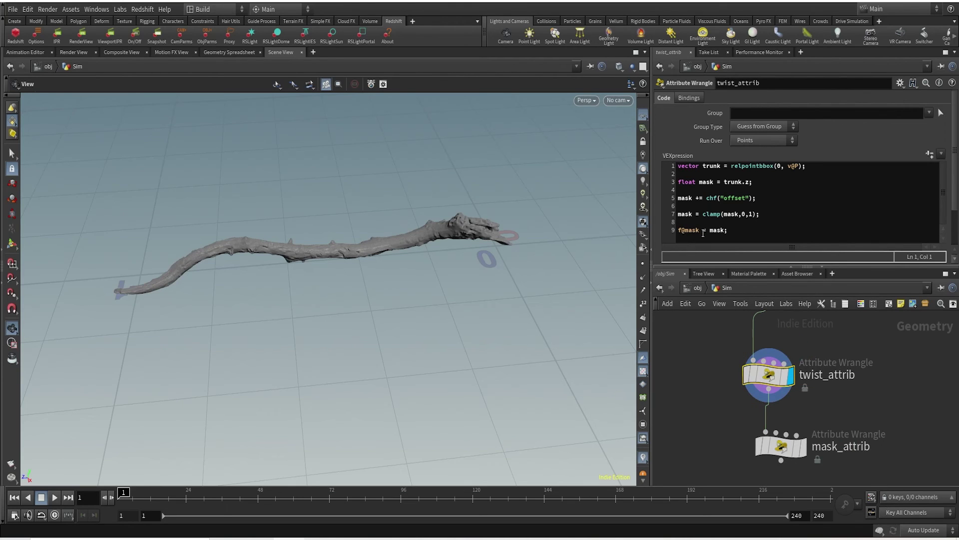
click(700, 231)
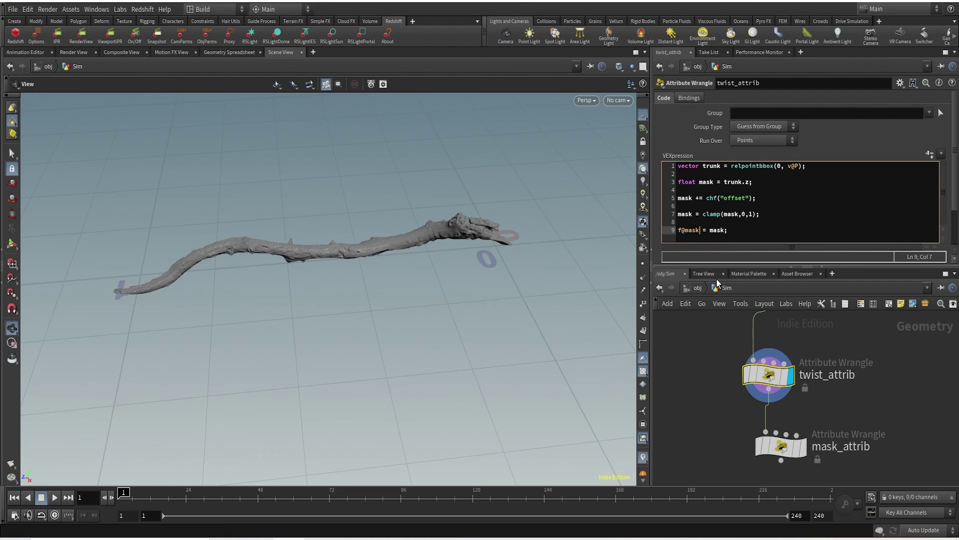
key(BackSpace)
key(BackSpace)
key(BackSpace)
key(BackSpace)
text(twist)
click(712, 360)
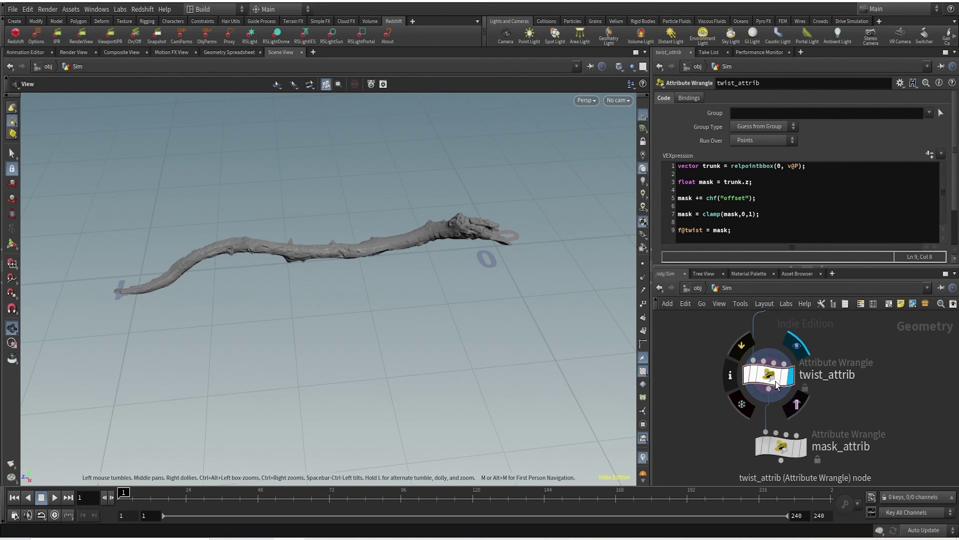
scroll(858, 398, down, 2)
middle_drag(873, 402, 852, 387)
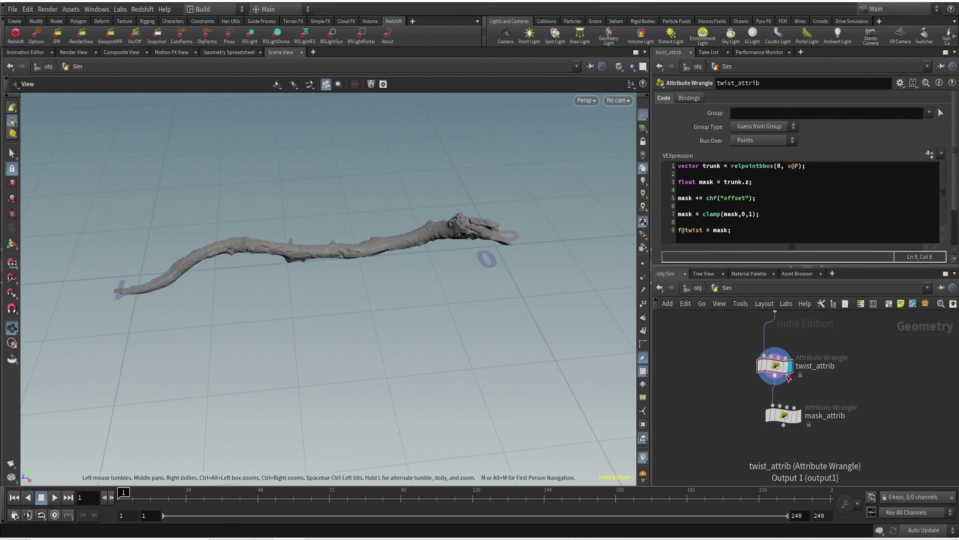
double_click(785, 415)
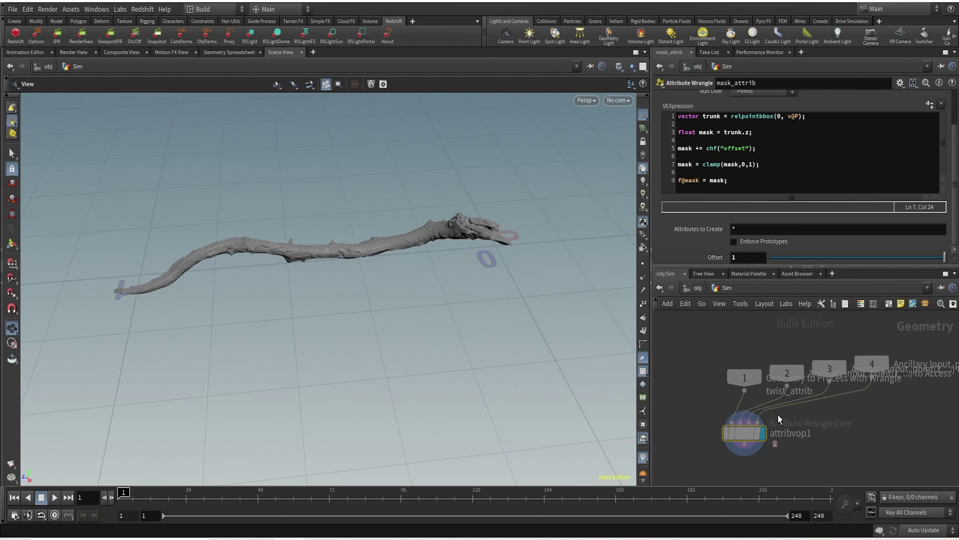
click(727, 288)
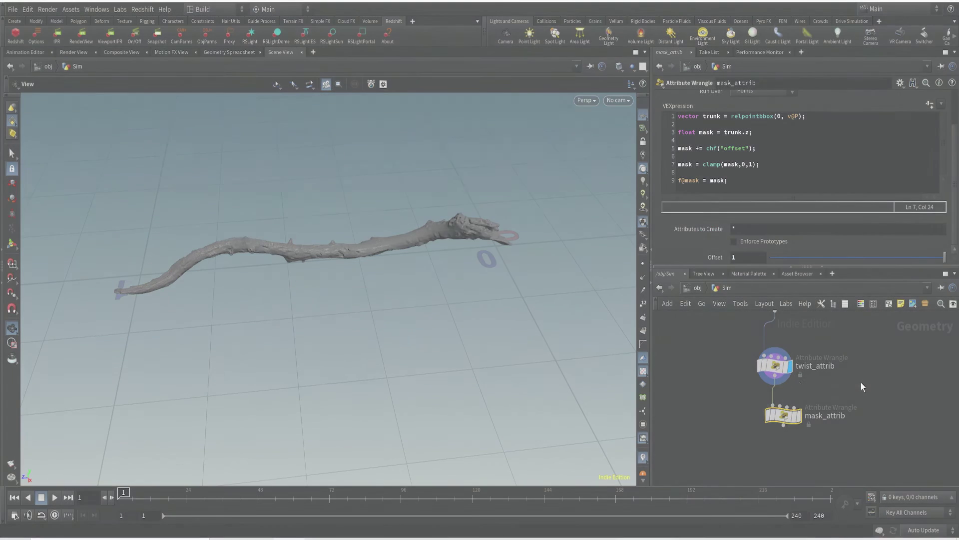